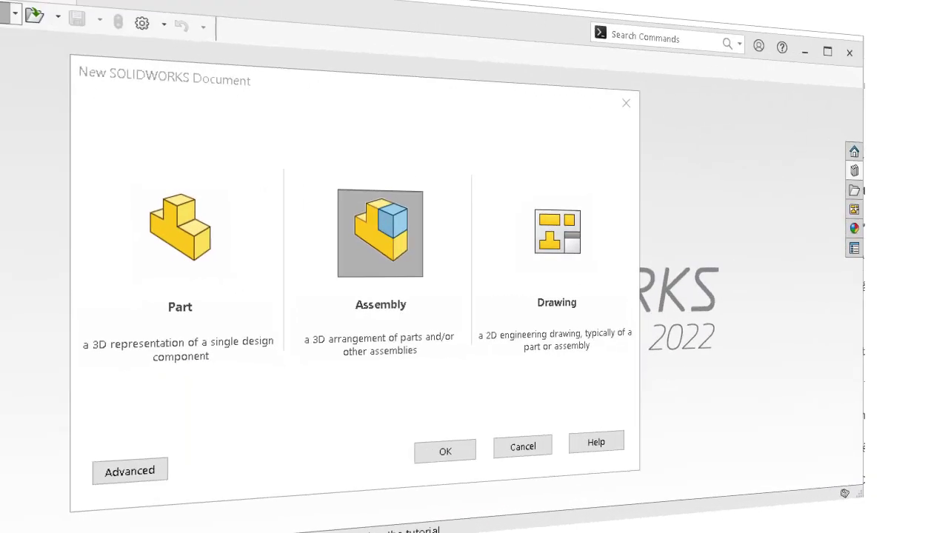
Step: Create a new assembly and start a layout sketch viewed normal to the Front plane
{"action": "left_click", "coordinate": [383, 237]}
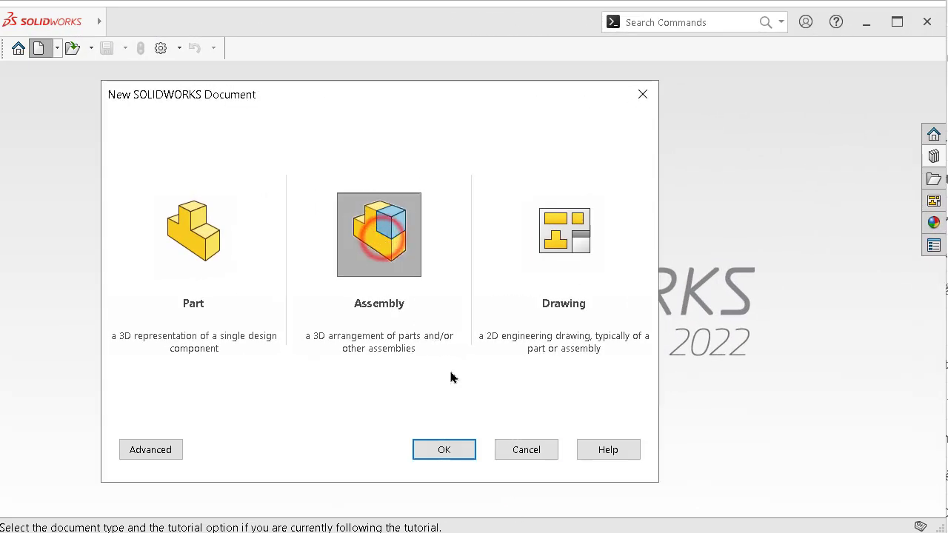
{"action": "left_click", "coordinate": [458, 450]}
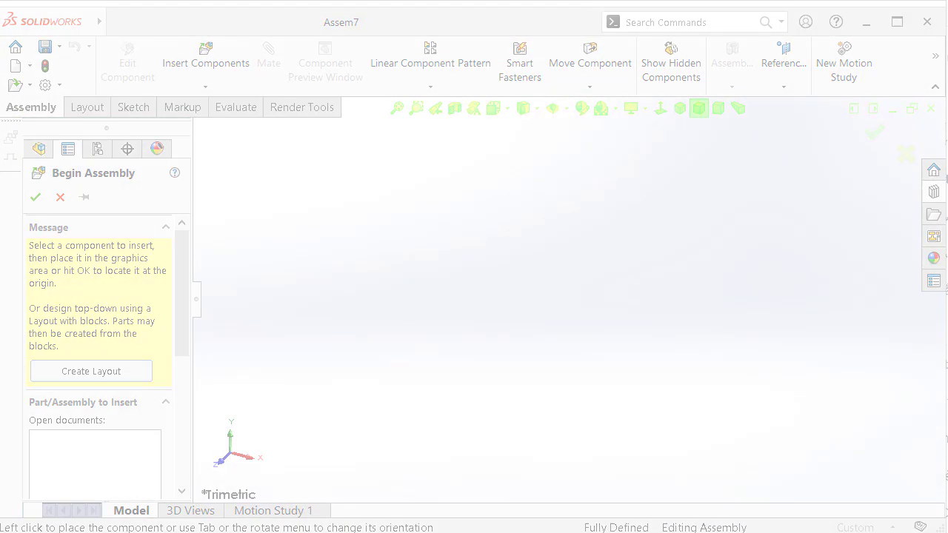
{"action": "left_click", "coordinate": [118, 371]}
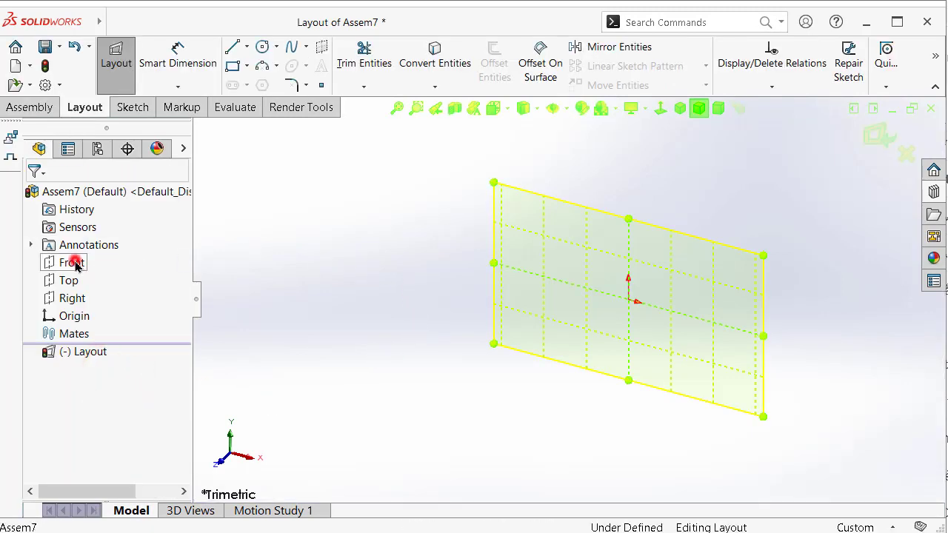
{"action": "left_click", "coordinate": [138, 238]}
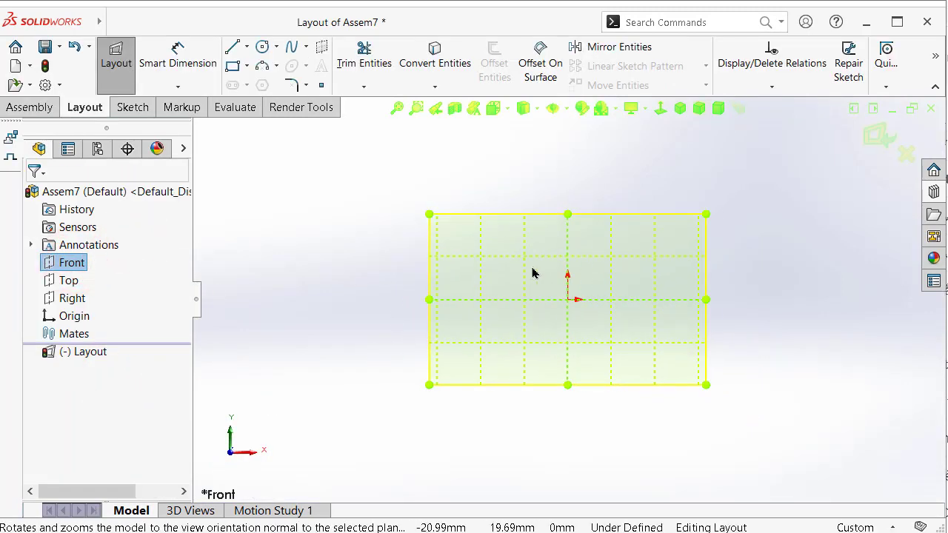
{"action": "scroll", "coordinate": [532, 273], "scroll_direction": "down", "scroll_amount": 3}
{"action": "left_click", "coordinate": [427, 385]}
{"action": "scroll", "coordinate": [427, 384], "scroll_direction": "up", "scroll_amount": 2}
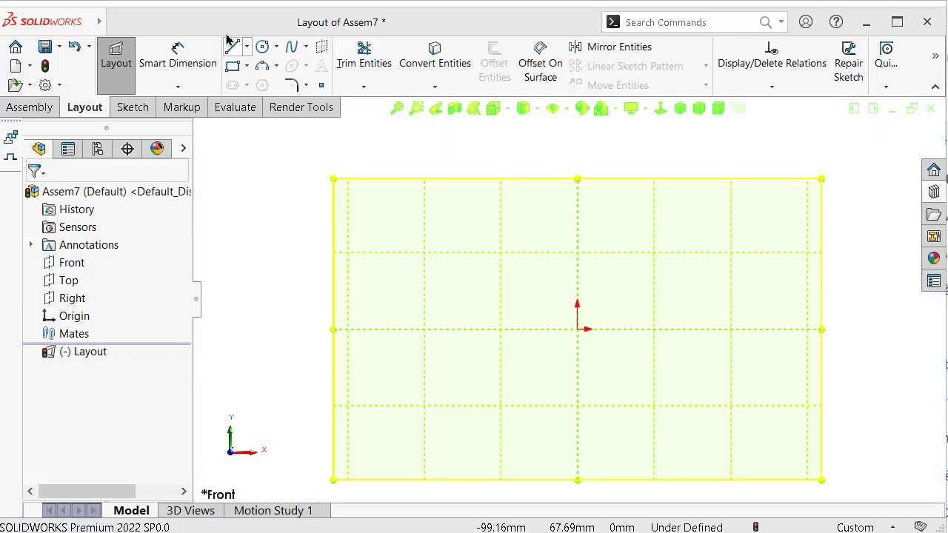
Step: Draw a vertical centerline down to the origin and a horizontal centerline to its right
{"action": "left_click", "coordinate": [247, 48]}
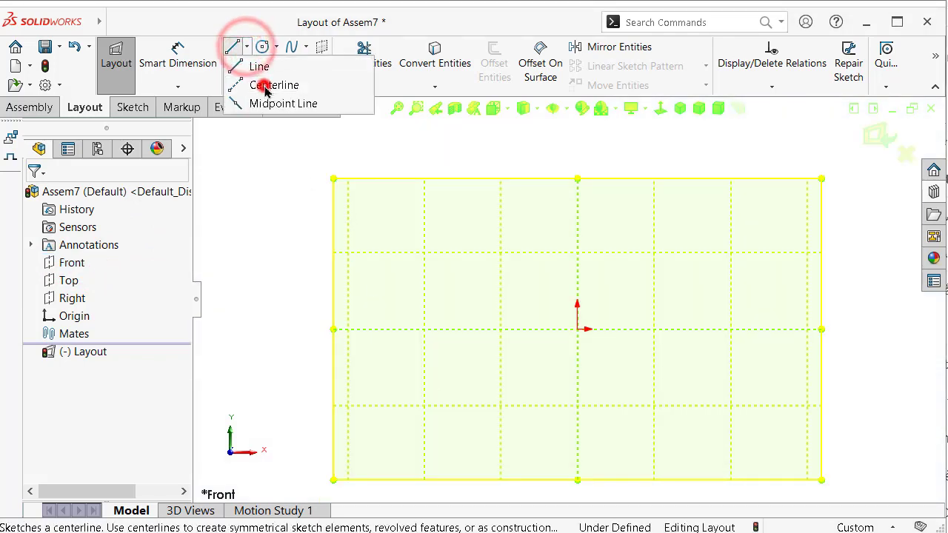
{"action": "left_click", "coordinate": [268, 85]}
{"action": "left_click", "coordinate": [578, 194]}
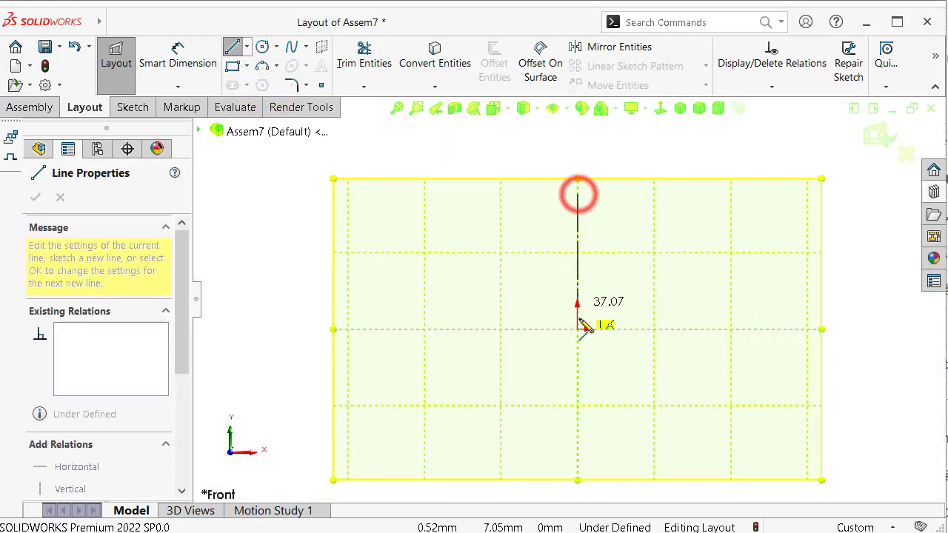
{"action": "left_click", "coordinate": [578, 329]}
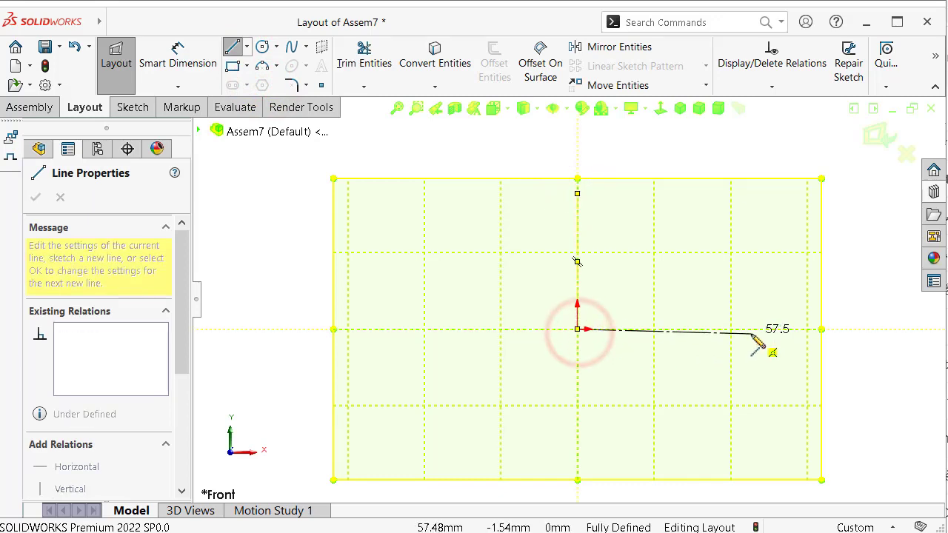
{"action": "left_click", "coordinate": [752, 329]}
{"action": "double_click", "coordinate": [767, 356]}
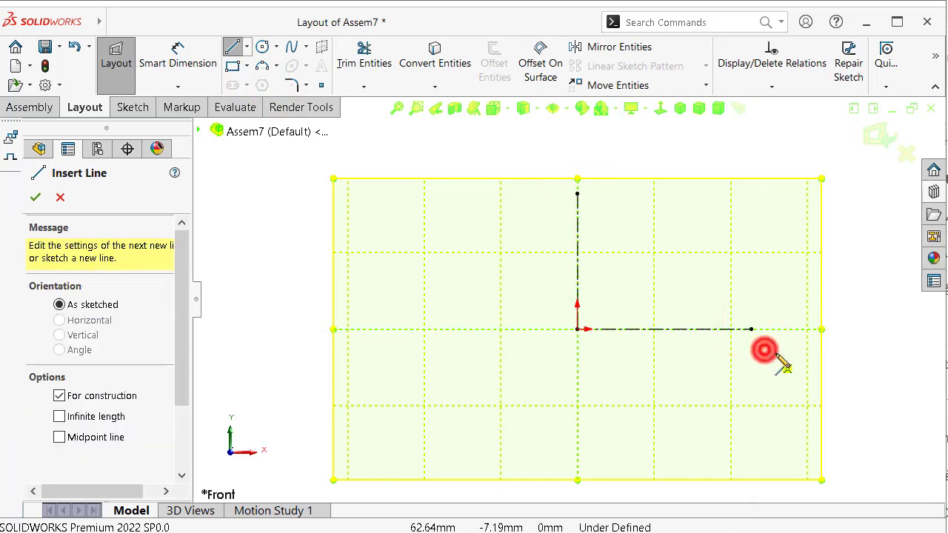
{"action": "right_click_drag", "start_coordinate": [860, 341], "coordinate": [820, 220]}
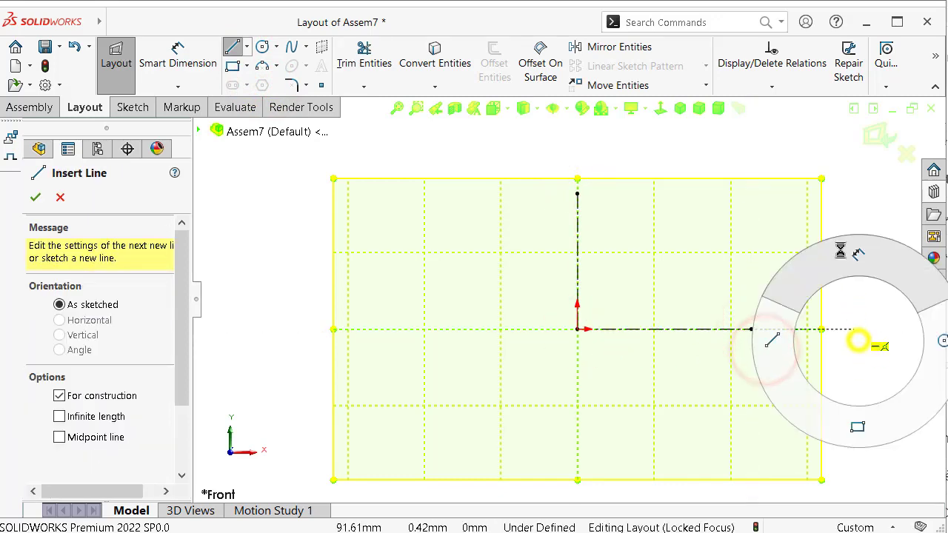
Step: Dimension the vertical centerline to 12 mm
{"action": "left_click", "coordinate": [581, 228]}
{"action": "left_click", "coordinate": [475, 256]}
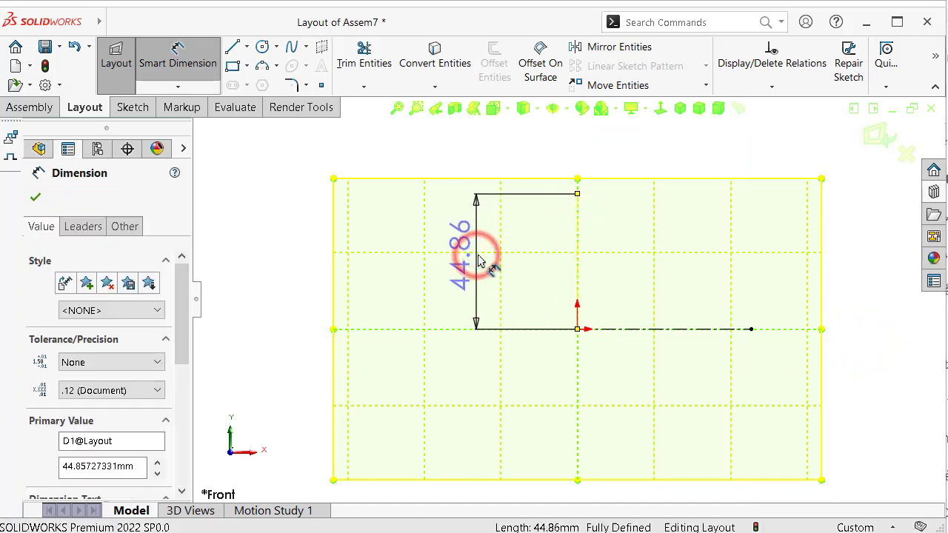
{"action": "type", "text": "12"}
{"action": "key", "text": "Return"}
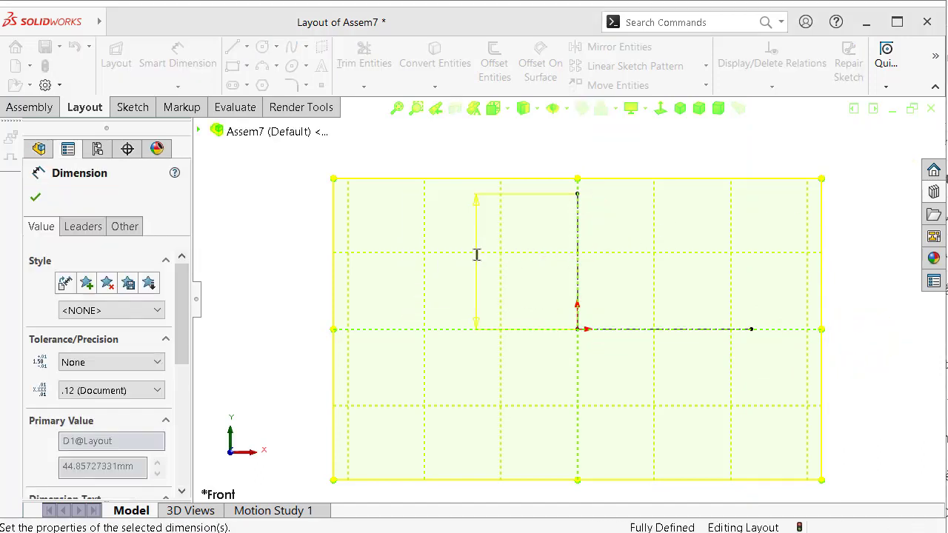
{"action": "left_click", "coordinate": [282, 282]}
{"action": "scroll", "coordinate": [730, 397], "scroll_direction": "down", "scroll_amount": 2}
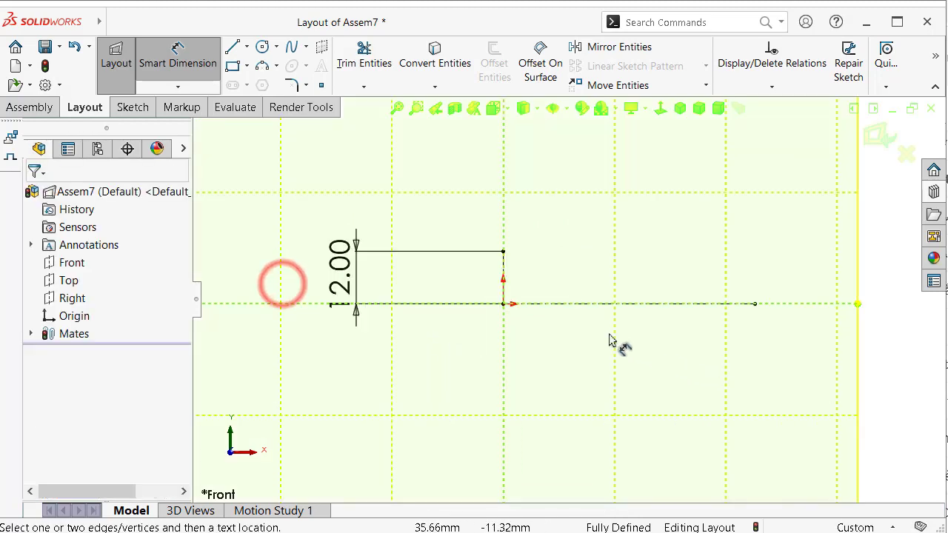
{"action": "scroll", "coordinate": [620, 346], "scroll_direction": "down", "scroll_amount": 2}
{"action": "key", "text": "Escape"}
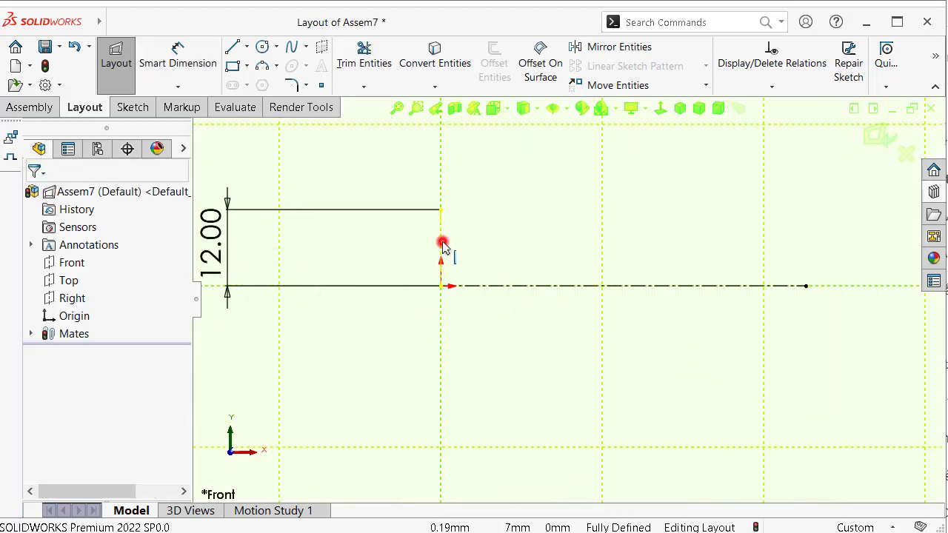
Step: Make the horizontal centerline equal to the vertical one and exit the layout sketch
{"action": "left_click", "coordinate": [442, 244]}
{"action": "left_click", "coordinate": [535, 287], "text": "ctrl"}
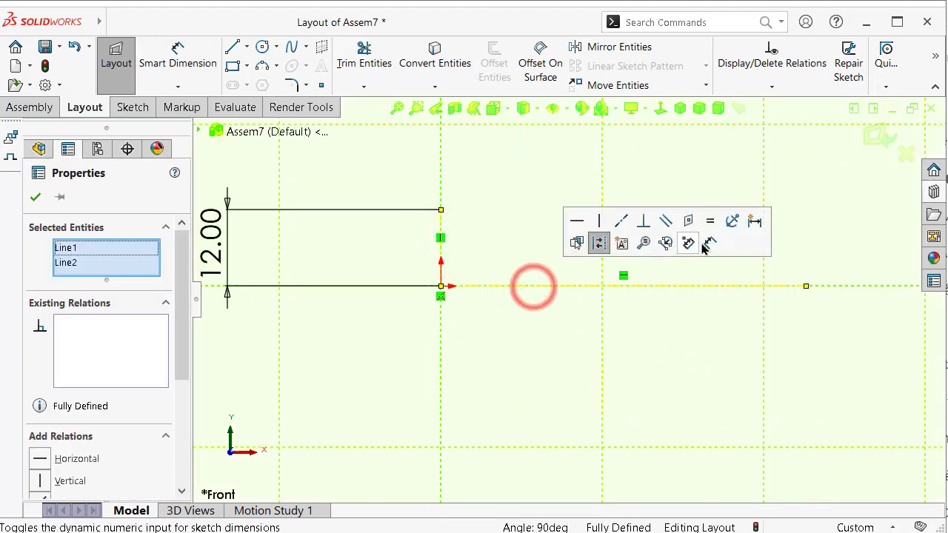
{"action": "left_click", "coordinate": [702, 217]}
{"action": "key", "text": "f"}
{"action": "left_click", "coordinate": [847, 274]}
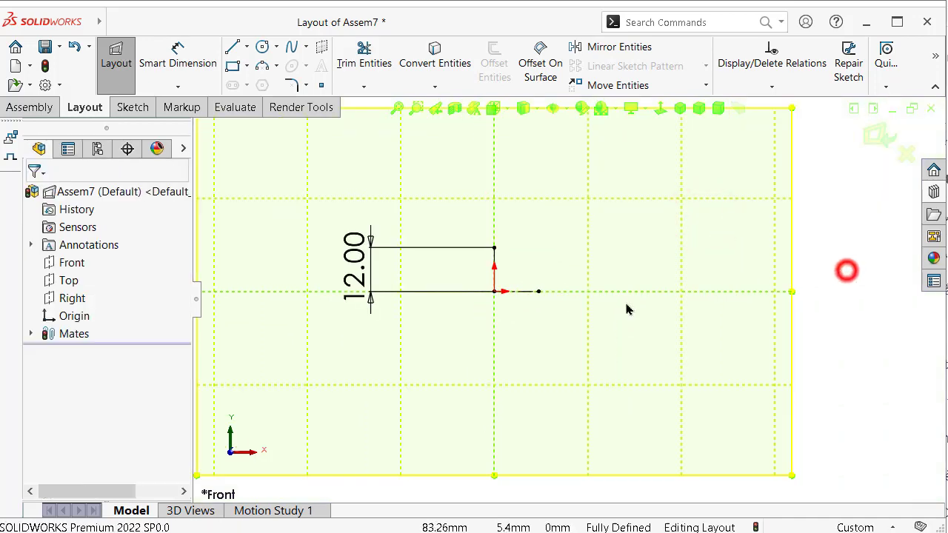
{"action": "scroll", "coordinate": [408, 289], "scroll_direction": "down", "scroll_amount": 2}
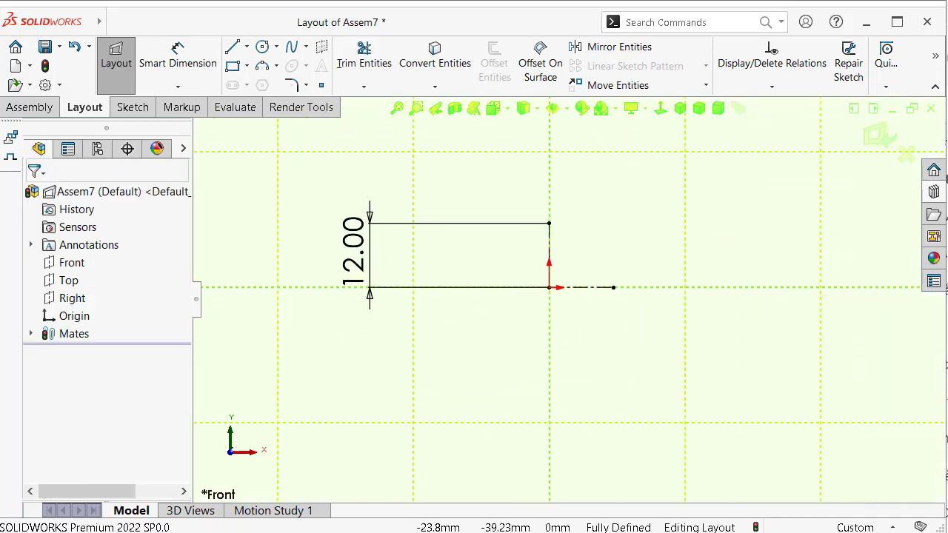
{"action": "left_click", "coordinate": [775, 201]}
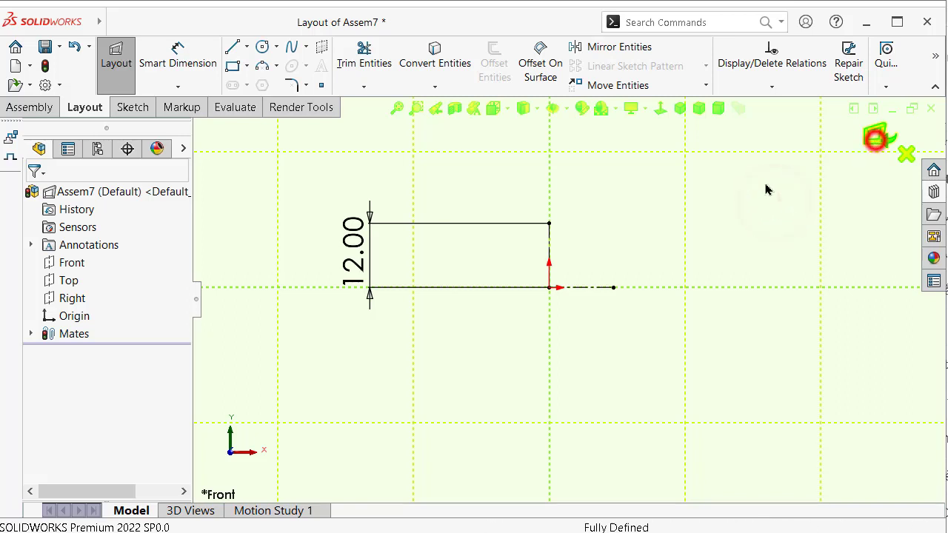
Step: Drag a Straight Miter Gear from Toolbox > Power Transmission > Gears into the assembly
{"action": "scroll", "coordinate": [559, 245], "scroll_direction": "down", "scroll_amount": 1}
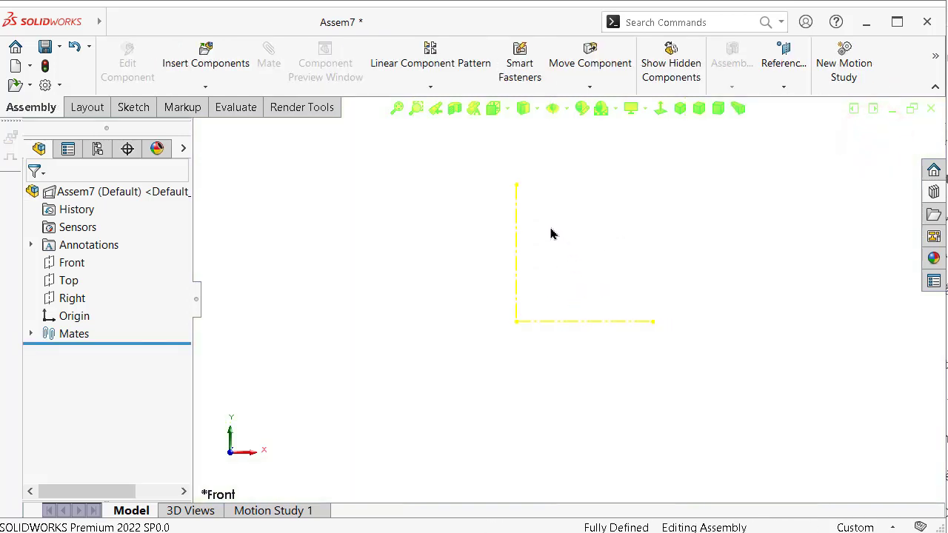
{"action": "scroll", "coordinate": [552, 234], "scroll_direction": "down", "scroll_amount": 1}
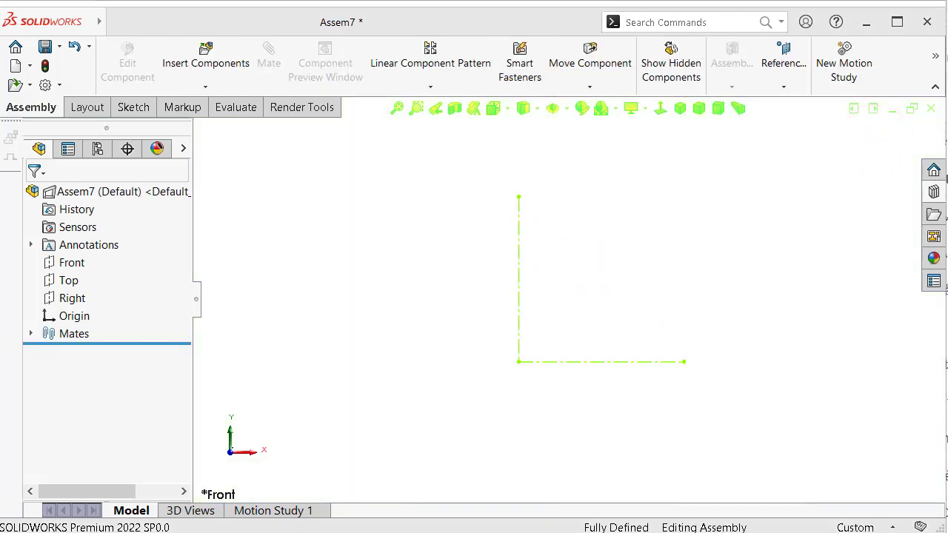
{"action": "left_click", "coordinate": [934, 194]}
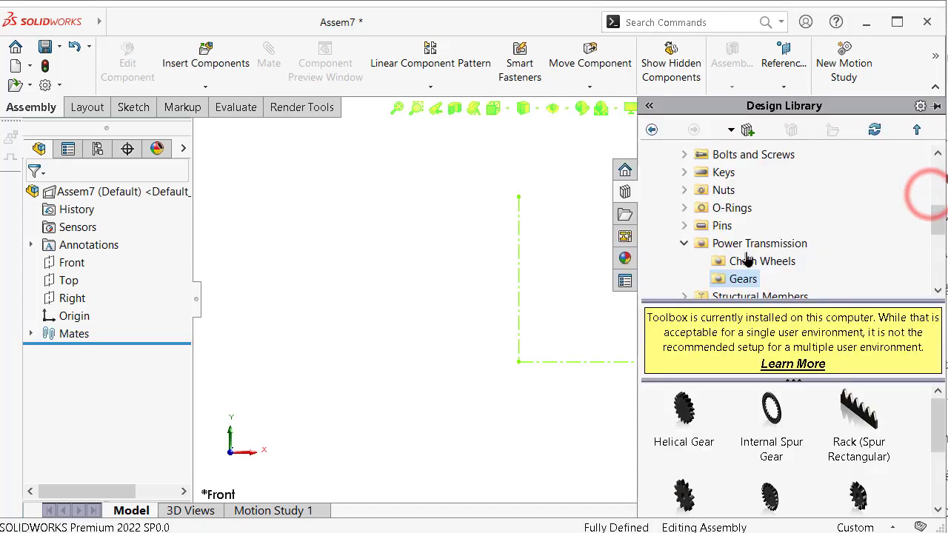
{"action": "left_click", "coordinate": [682, 243]}
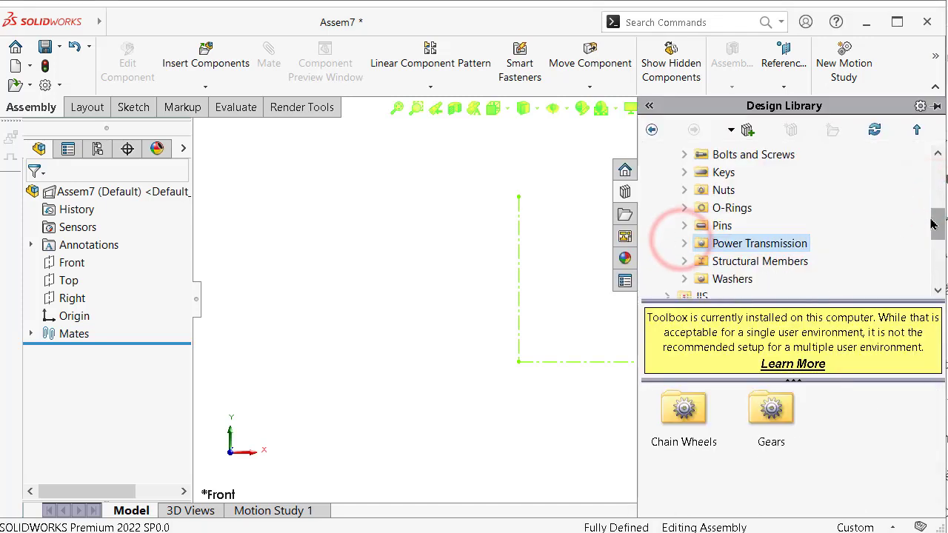
{"action": "mouse_move", "coordinate": [938, 222]}
{"action": "left_mouse_down"}
{"action": "mouse_move", "coordinate": [938, 207]}
{"action": "mouse_move", "coordinate": [940, 232]}
{"action": "left_mouse_up"}
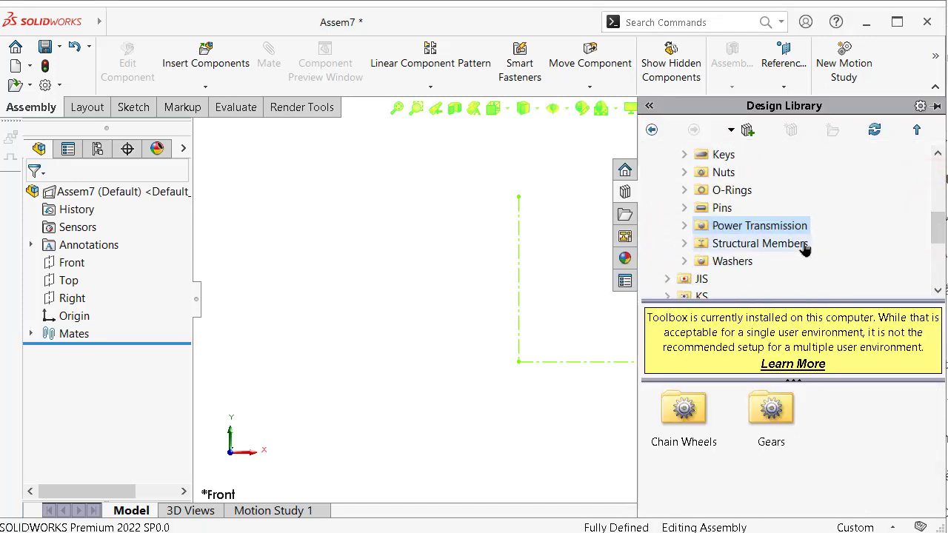
{"action": "left_click", "coordinate": [684, 226]}
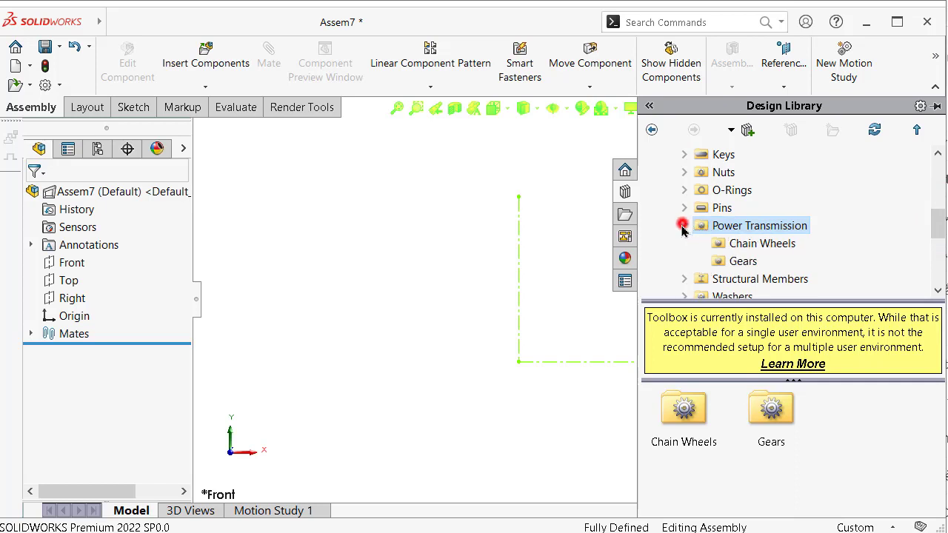
{"action": "left_click", "coordinate": [743, 261]}
{"action": "left_click_drag", "start_coordinate": [940, 419], "coordinate": [938, 466]}
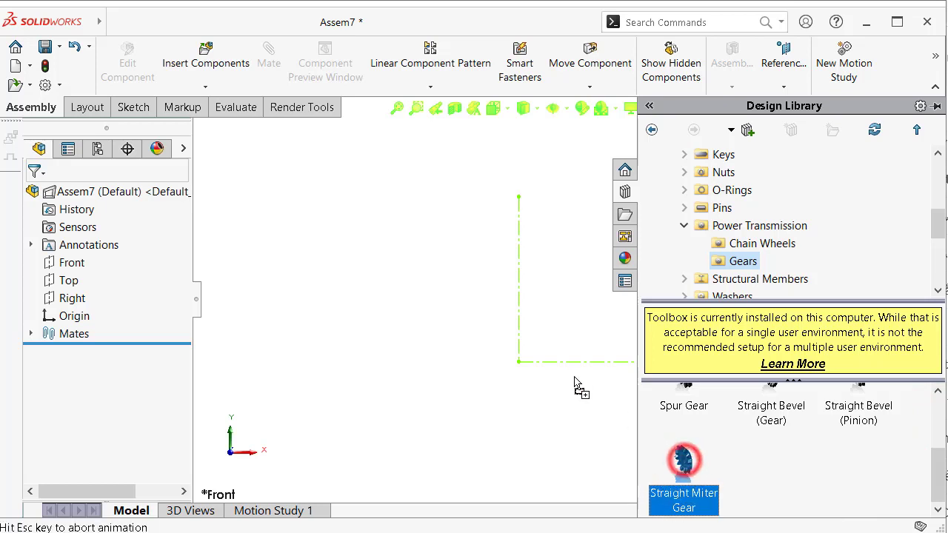
{"action": "left_click_drag", "start_coordinate": [685, 464], "coordinate": [569, 346]}
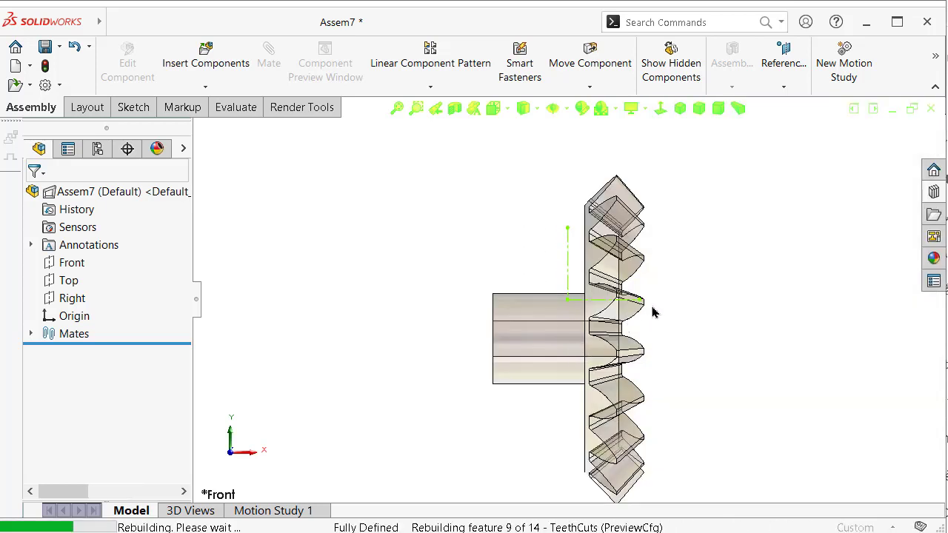
Step: Configure the miter gear with module 1, 14 teeth and a 14.5 pressure angle
{"action": "left_click", "coordinate": [705, 289]}
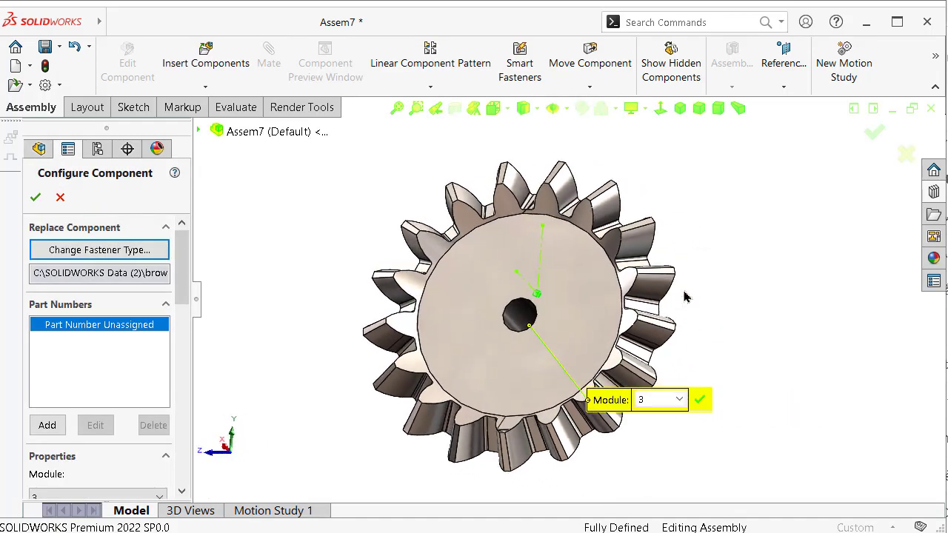
{"action": "left_click", "coordinate": [640, 388]}
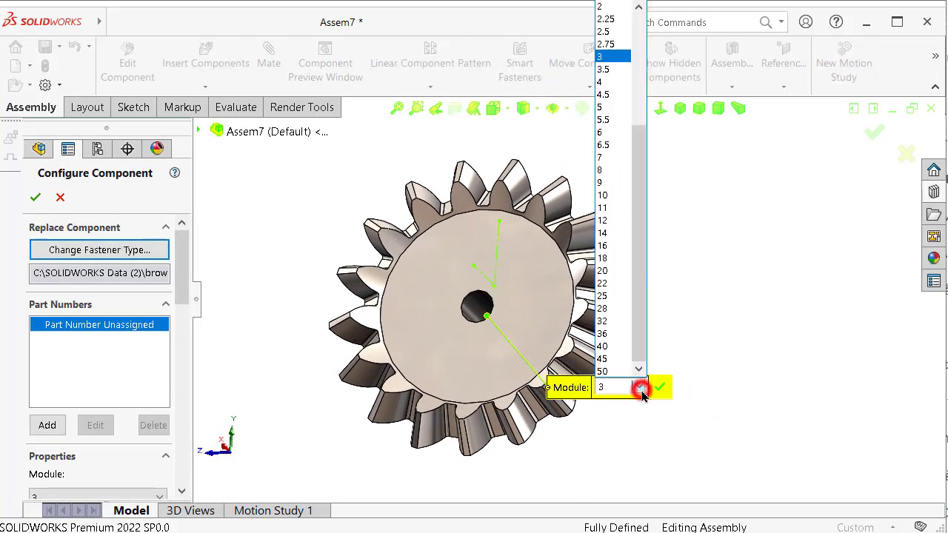
{"action": "left_click_drag", "start_coordinate": [642, 234], "coordinate": [643, 104]}
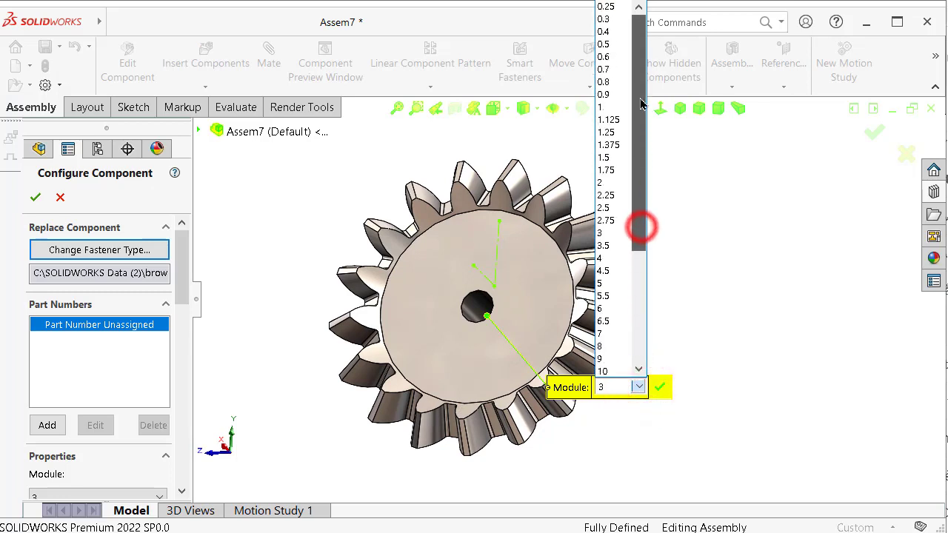
{"action": "left_click", "coordinate": [615, 107]}
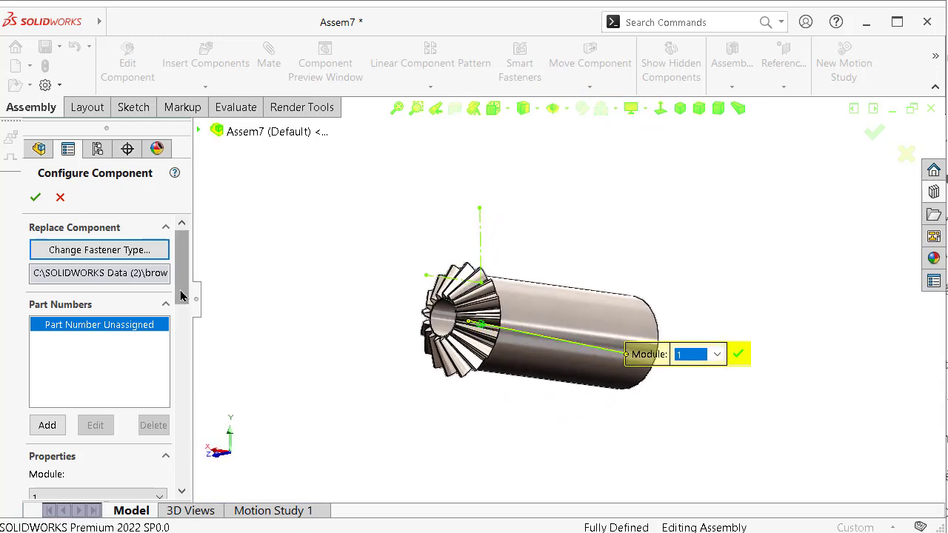
{"action": "left_click_drag", "start_coordinate": [182, 289], "coordinate": [189, 356]}
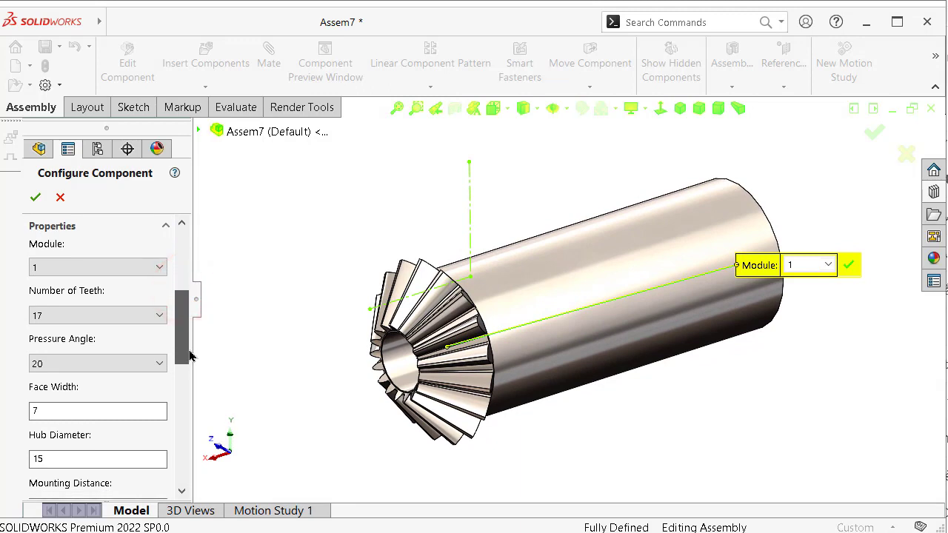
{"action": "left_click", "coordinate": [136, 314]}
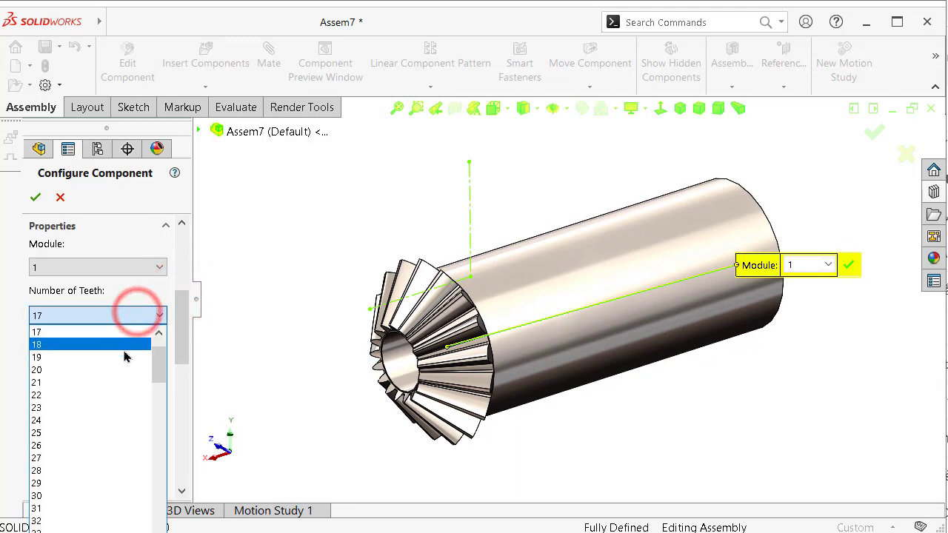
{"action": "scroll", "coordinate": [117, 370], "scroll_direction": "up", "scroll_amount": 1}
{"action": "scroll", "coordinate": [84, 375], "scroll_direction": "up", "scroll_amount": 1}
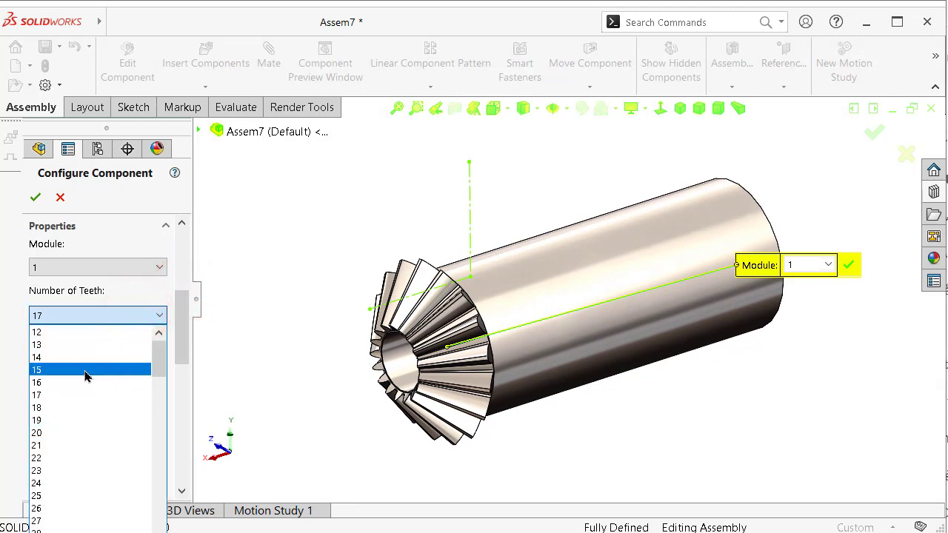
{"action": "left_click", "coordinate": [85, 361]}
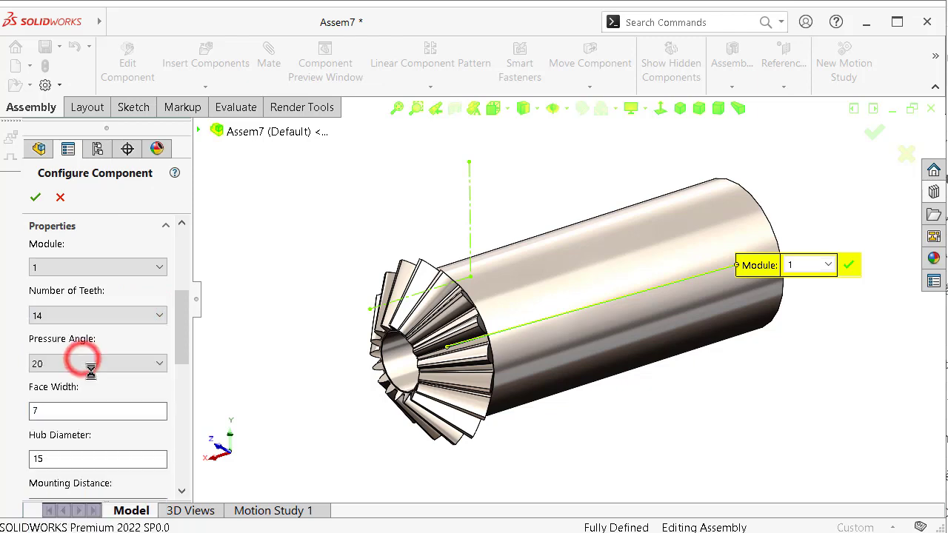
{"action": "left_click", "coordinate": [129, 363]}
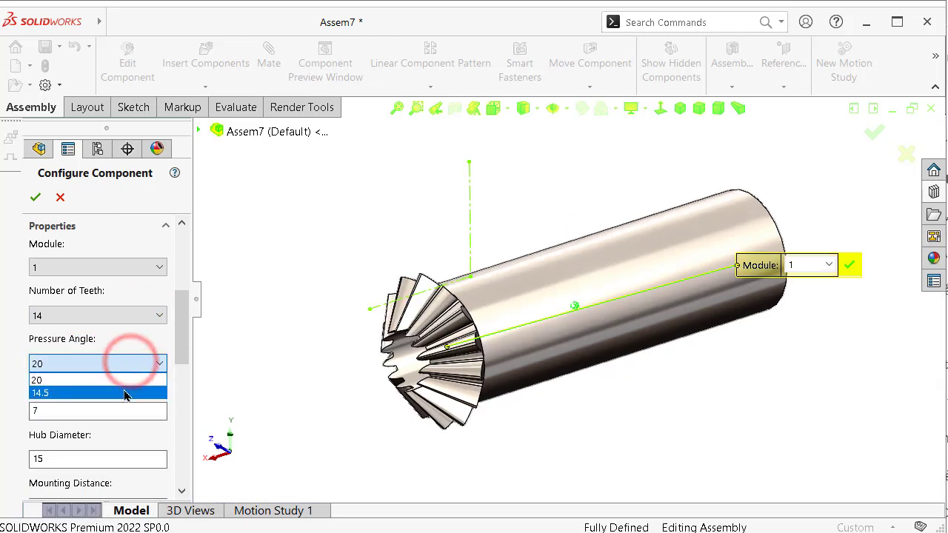
{"action": "left_click", "coordinate": [124, 394]}
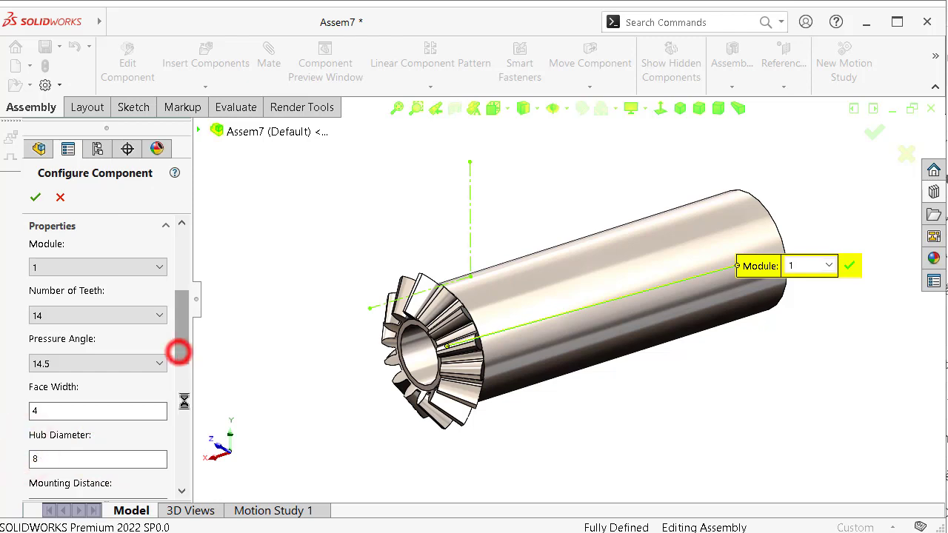
Step: Set mounting distance 12 and nominal shaft diameter 4, then accept the gear configuration
{"action": "scroll", "coordinate": [180, 406], "scroll_direction": "down", "scroll_amount": 5}
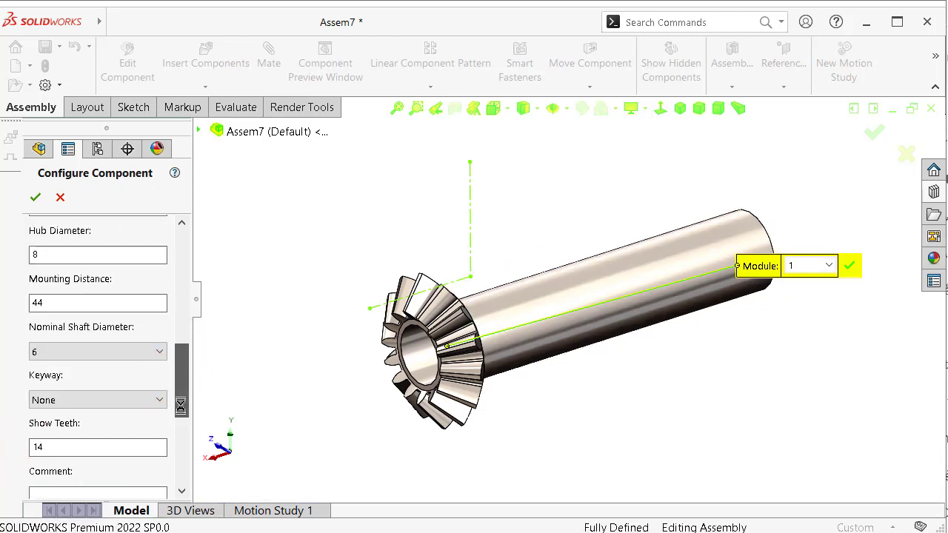
{"action": "scroll", "coordinate": [185, 425], "scroll_direction": "down", "scroll_amount": 1}
{"action": "left_click_drag", "start_coordinate": [185, 425], "coordinate": [186, 417]}
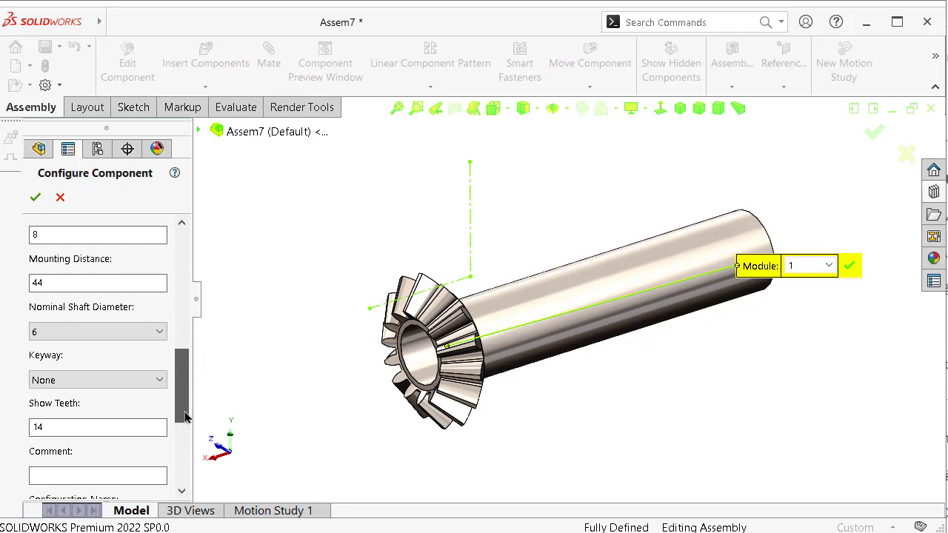
{"action": "left_click", "coordinate": [103, 334]}
{"action": "left_click", "coordinate": [104, 340]}
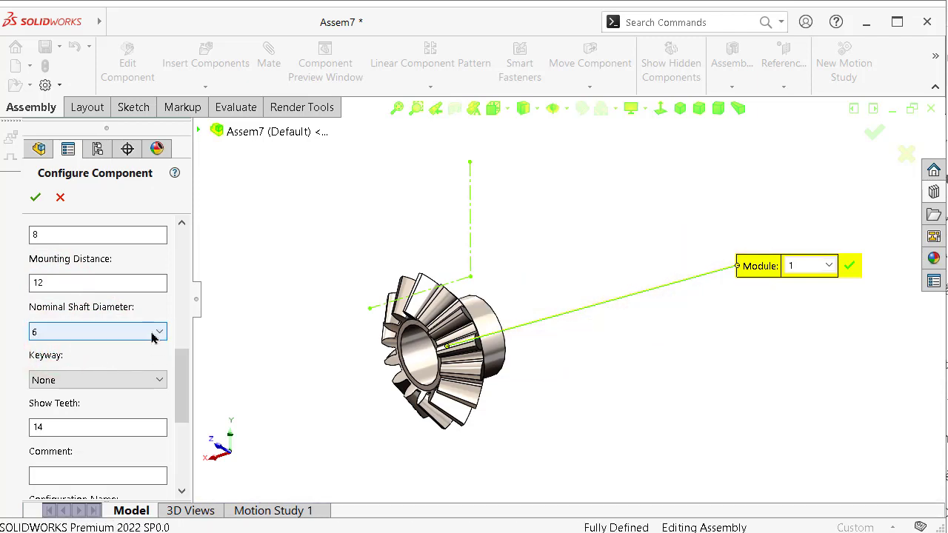
{"action": "left_click", "coordinate": [152, 337]}
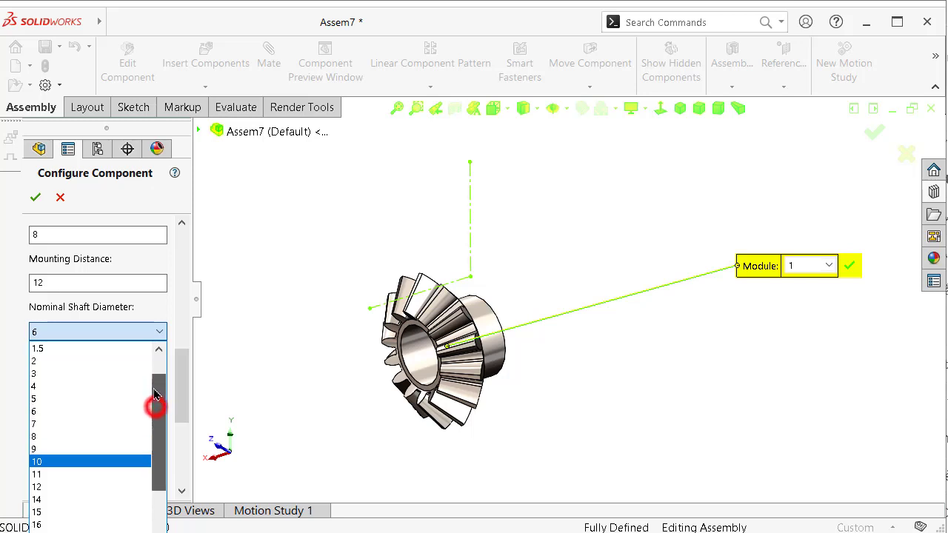
{"action": "left_click_drag", "start_coordinate": [157, 414], "coordinate": [156, 393]}
{"action": "left_click", "coordinate": [103, 400]}
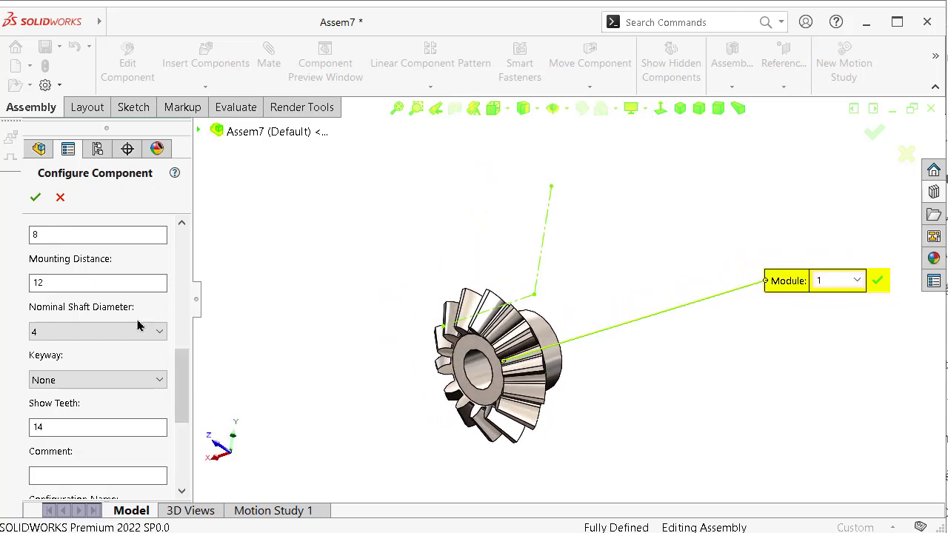
{"action": "mouse_move", "coordinate": [182, 377]}
{"action": "left_mouse_down"}
{"action": "mouse_move", "coordinate": [192, 452]}
{"action": "mouse_move", "coordinate": [185, 245]}
{"action": "left_mouse_up"}
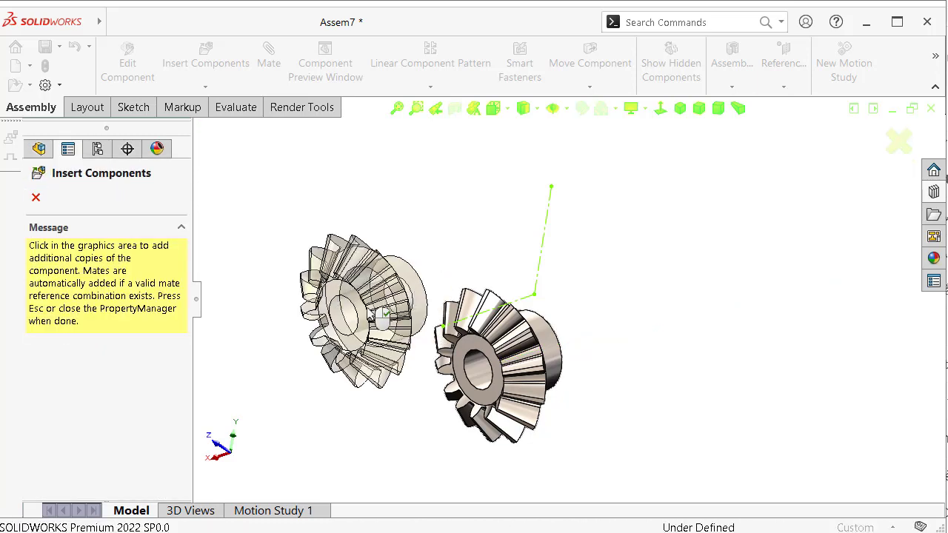
Step: Place a second miter gear copy next to the first and orbit to see both
{"action": "left_click", "coordinate": [368, 311]}
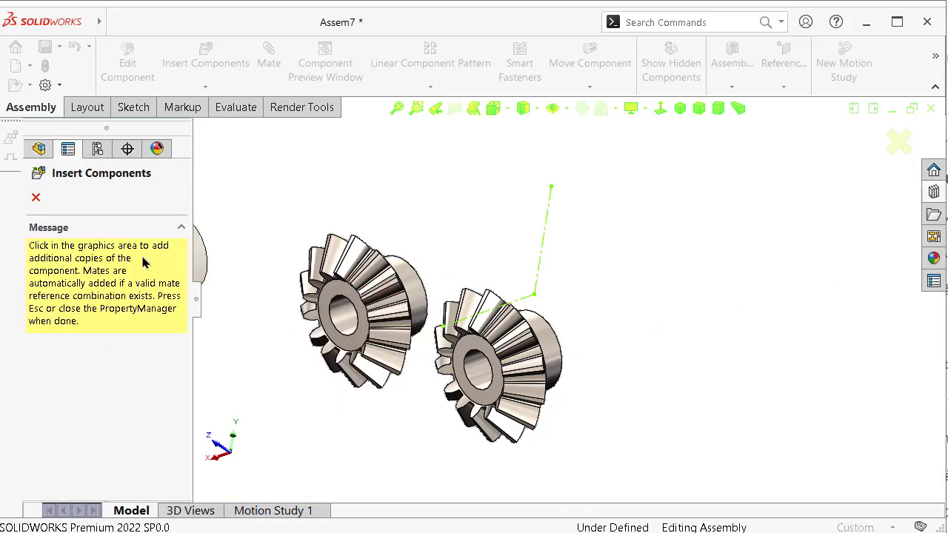
{"action": "left_click", "coordinate": [894, 142]}
{"action": "left_click_drag", "start_coordinate": [412, 367], "coordinate": [456, 356]}
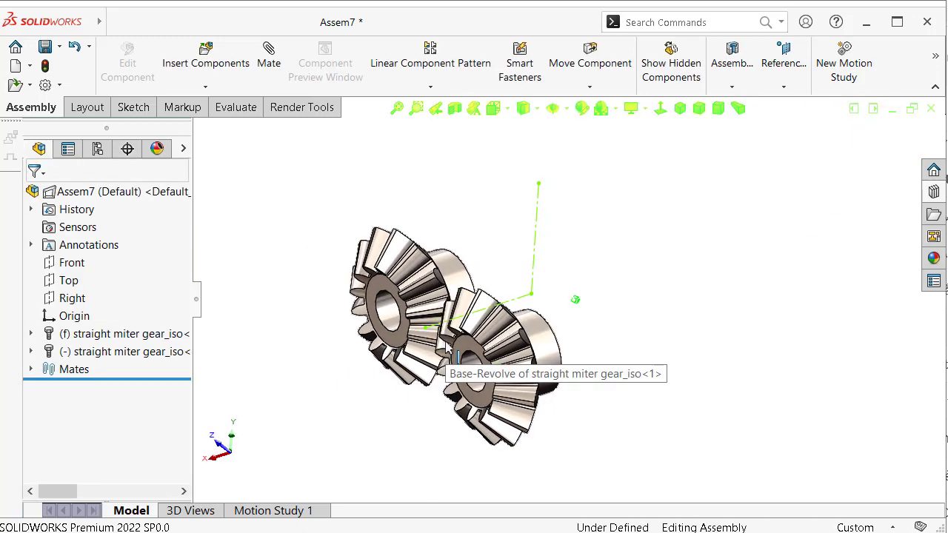
{"action": "mouse_move", "coordinate": [456, 355]}
{"action": "middle_mouse_down"}
{"action": "mouse_move", "coordinate": [443, 343]}
{"action": "mouse_move", "coordinate": [433, 398]}
{"action": "middle_mouse_up"}
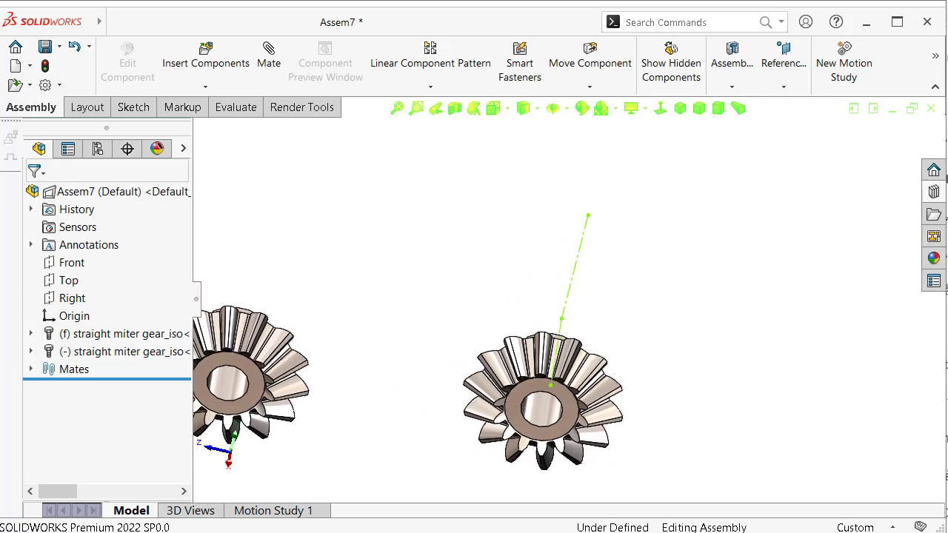
{"action": "mouse_move", "coordinate": [409, 301]}
{"action": "middle_mouse_down"}
{"action": "mouse_move", "coordinate": [398, 307]}
{"action": "mouse_move", "coordinate": [474, 319]}
{"action": "middle_mouse_up"}
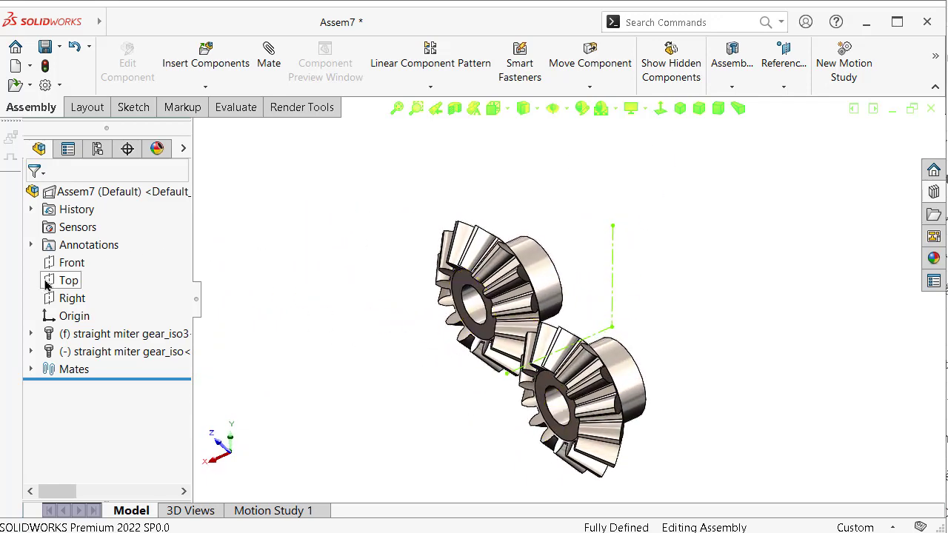
Step: View the Front plane normal to and change the fixed first gear to Float
{"action": "left_click", "coordinate": [62, 265]}
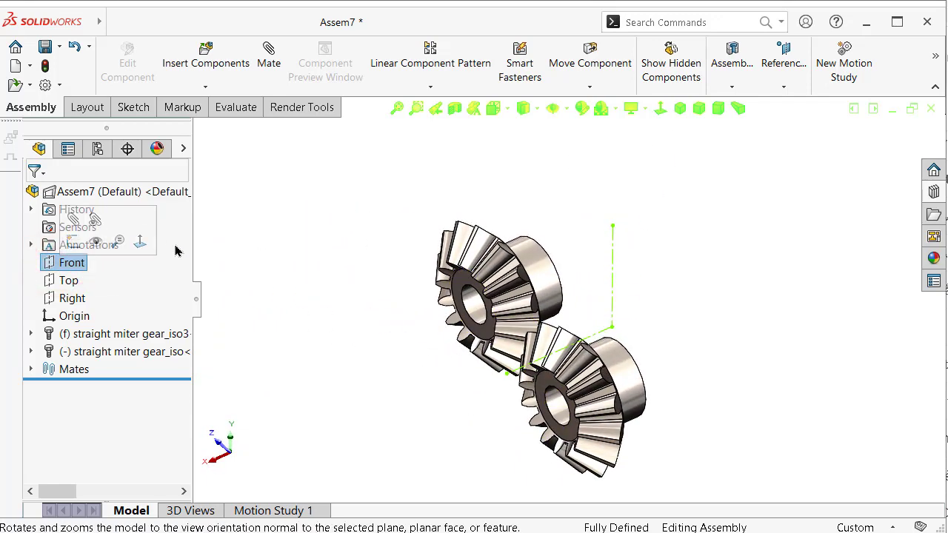
{"action": "left_click", "coordinate": [141, 241]}
{"action": "scroll", "coordinate": [542, 262], "scroll_direction": "down", "scroll_amount": 2}
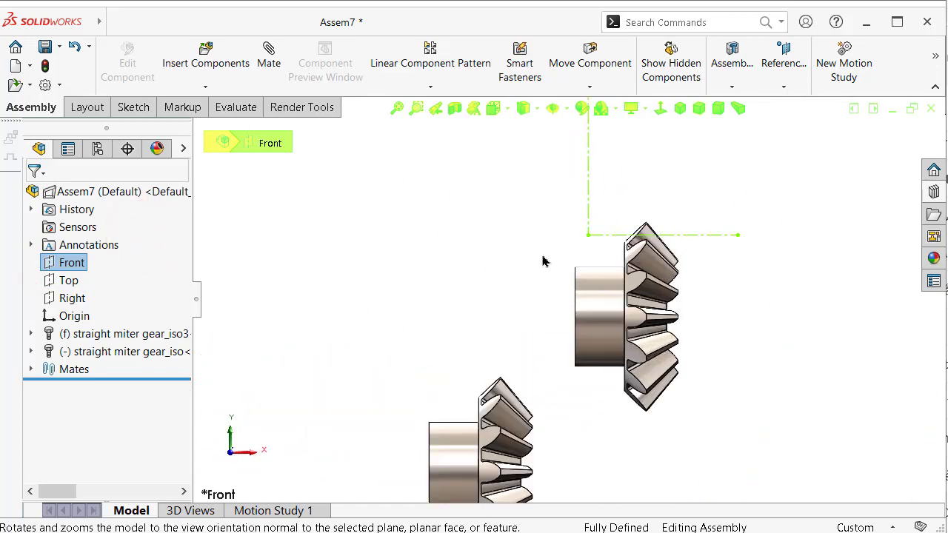
{"action": "scroll", "coordinate": [571, 303], "scroll_direction": "down", "scroll_amount": 3}
{"action": "middle_click_drag", "start_coordinate": [570, 304], "coordinate": [567, 316]}
{"action": "middle_click_drag", "start_coordinate": [561, 324], "coordinate": [538, 383]}
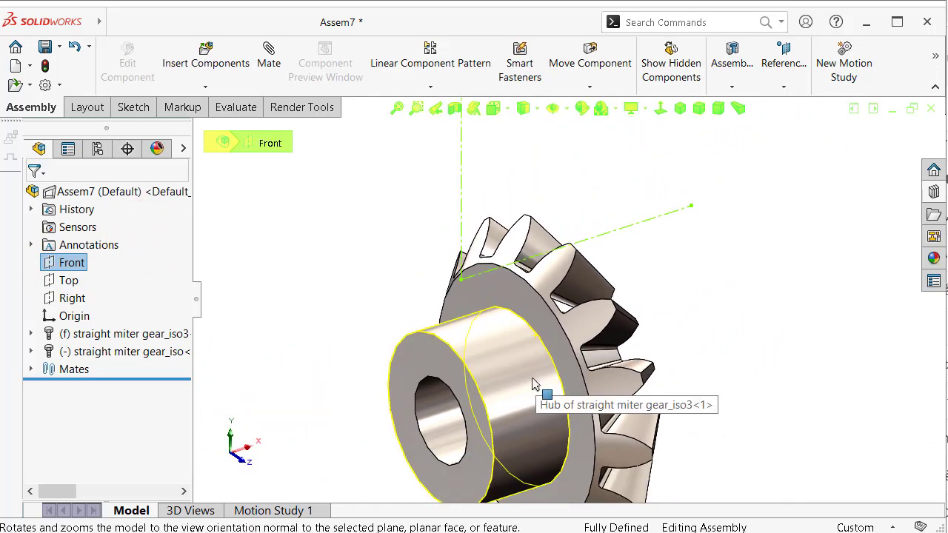
{"action": "middle_click_drag", "start_coordinate": [532, 384], "coordinate": [295, 384]}
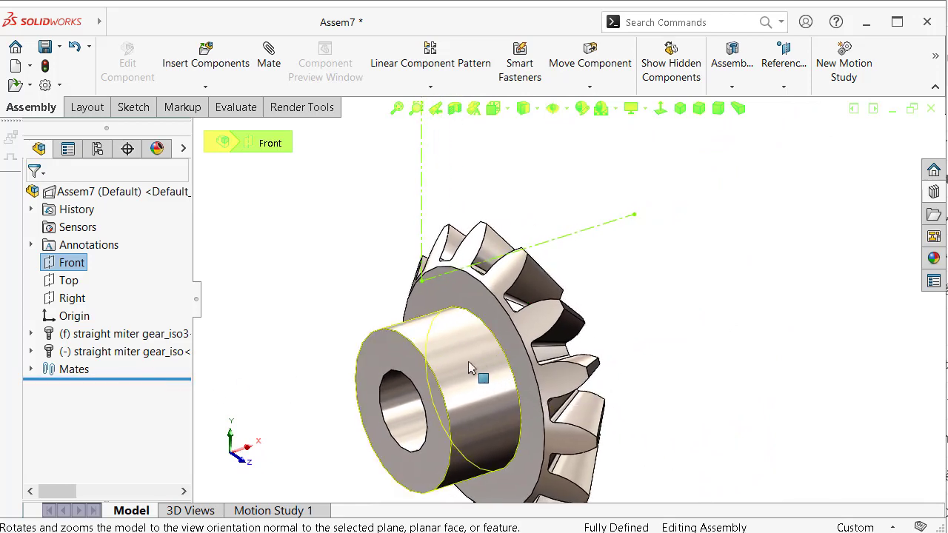
{"action": "left_click", "coordinate": [469, 368]}
{"action": "right_click", "coordinate": [145, 337]}
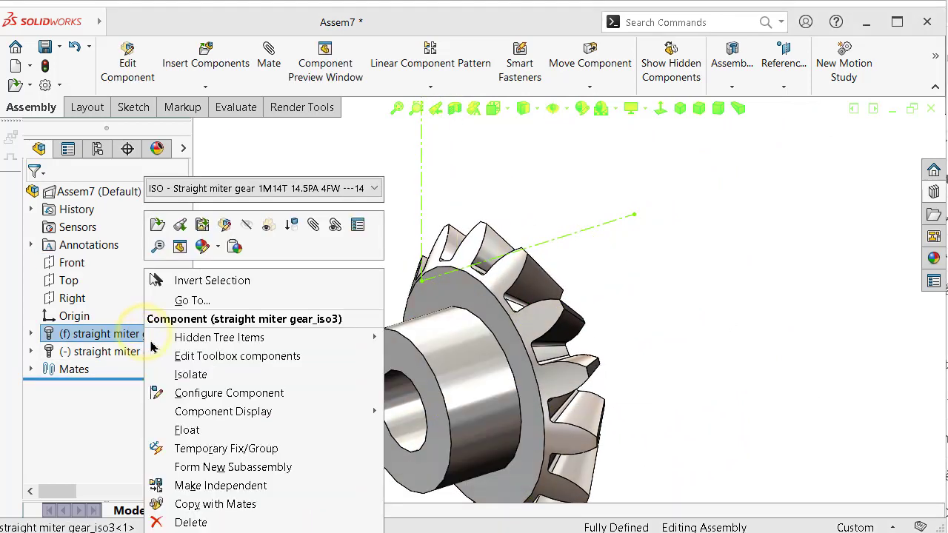
{"action": "left_click", "coordinate": [167, 429]}
{"action": "scroll", "coordinate": [528, 400], "scroll_direction": "up", "scroll_amount": 2}
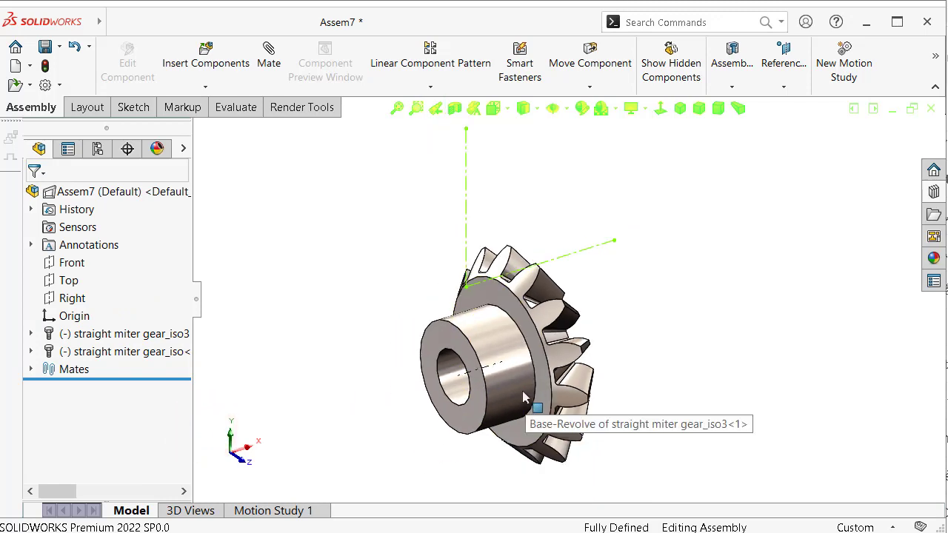
{"action": "left_click", "coordinate": [589, 87]}
Step: Rotate the floating gear into a new orientation facing its hub and bore
{"action": "left_click", "coordinate": [587, 124]}
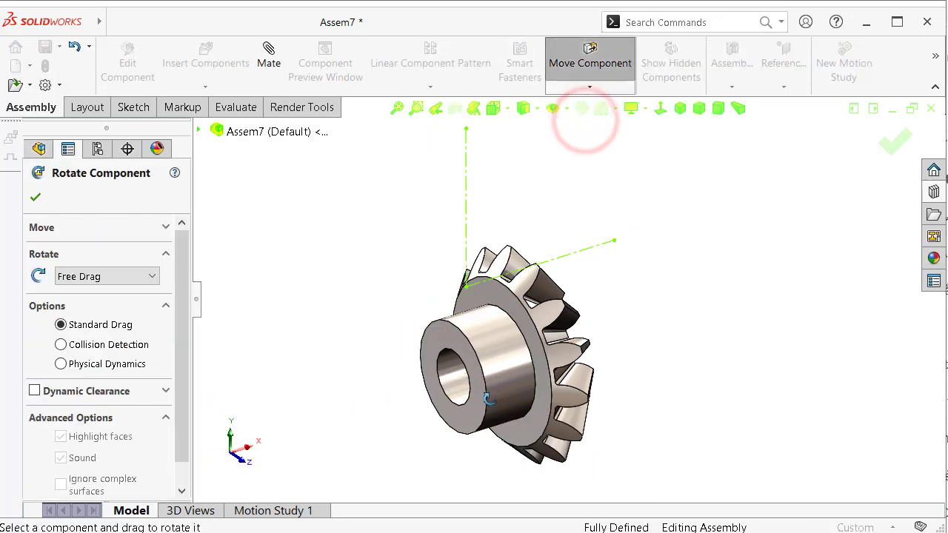
{"action": "mouse_move", "coordinate": [490, 394]}
{"action": "left_mouse_down"}
{"action": "mouse_move", "coordinate": [528, 194]}
{"action": "mouse_move", "coordinate": [592, 155]}
{"action": "mouse_move", "coordinate": [427, 378]}
{"action": "mouse_move", "coordinate": [464, 364]}
{"action": "mouse_move", "coordinate": [563, 150]}
{"action": "mouse_move", "coordinate": [508, 140]}
{"action": "mouse_move", "coordinate": [513, 195]}
{"action": "left_mouse_up"}
{"action": "scroll", "coordinate": [513, 195], "scroll_direction": "up", "scroll_amount": 3}
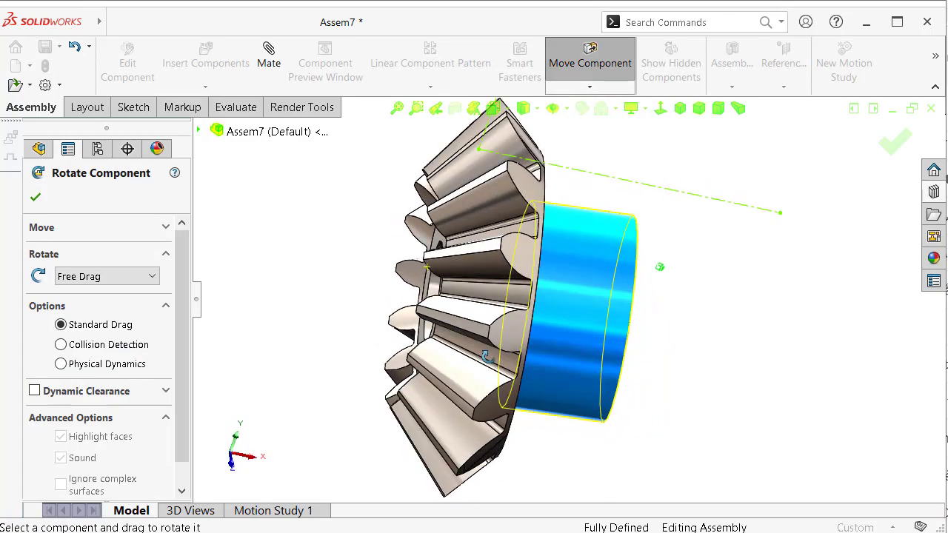
{"action": "mouse_move", "coordinate": [513, 195]}
{"action": "middle_mouse_down"}
{"action": "mouse_move", "coordinate": [483, 357]}
{"action": "mouse_move", "coordinate": [359, 329]}
{"action": "middle_mouse_up"}
{"action": "scroll", "coordinate": [359, 328], "scroll_direction": "up", "scroll_amount": 2}
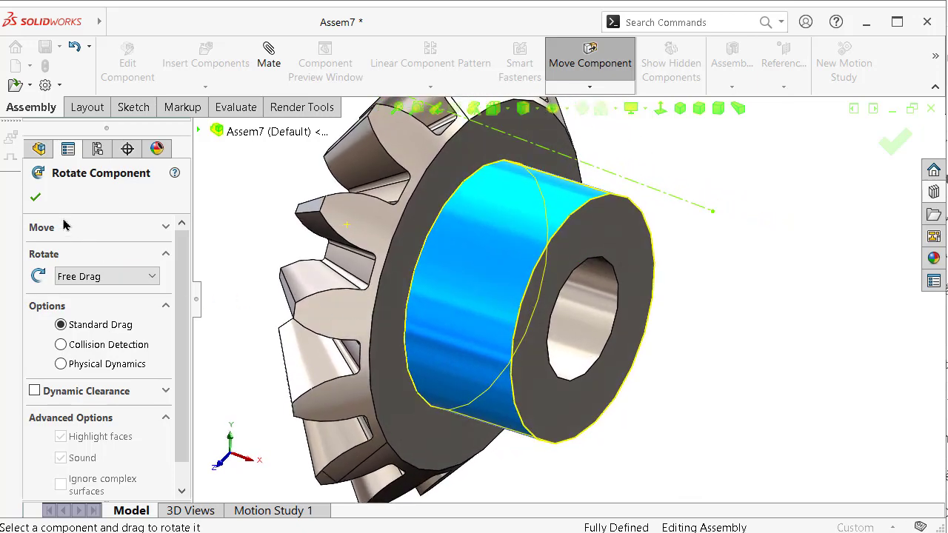
{"action": "left_click", "coordinate": [34, 198]}
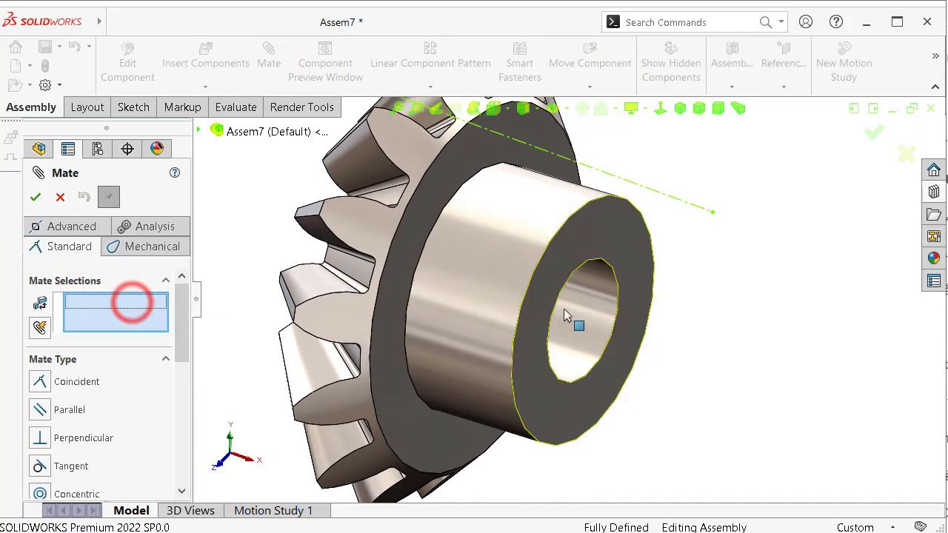
Step: Mate the gear's bore concentric with the layout axis line
{"action": "left_click", "coordinate": [578, 312]}
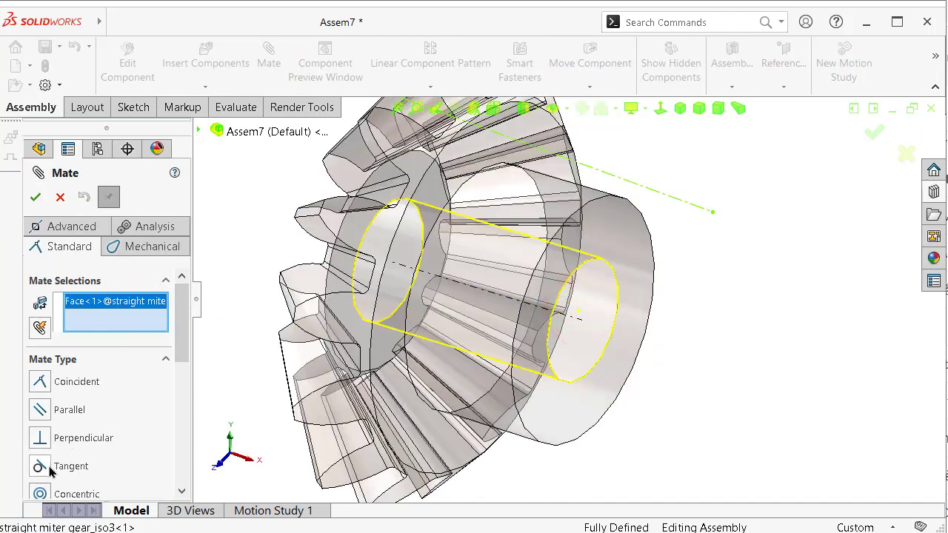
{"action": "left_click", "coordinate": [664, 196]}
{"action": "right_click", "coordinate": [662, 211]}
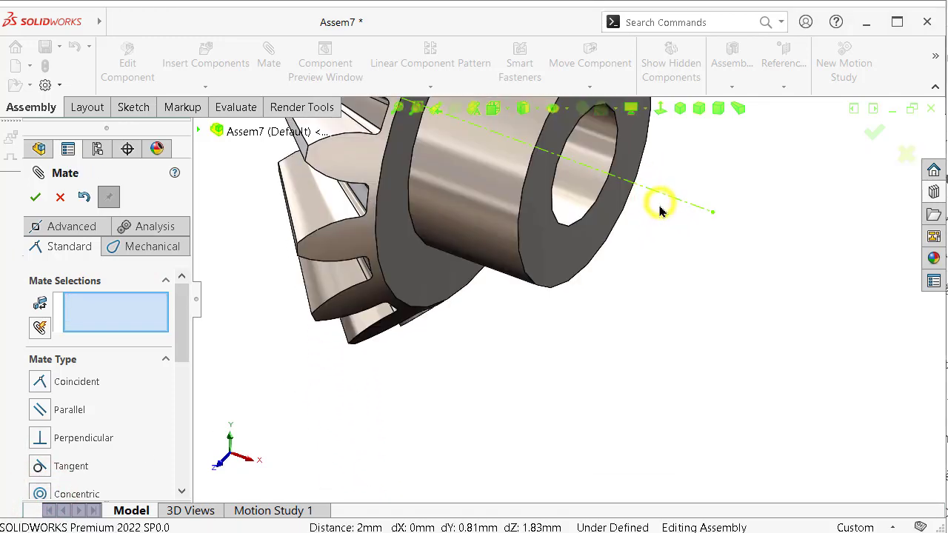
{"action": "middle_click_drag", "start_coordinate": [661, 211], "coordinate": [653, 237]}
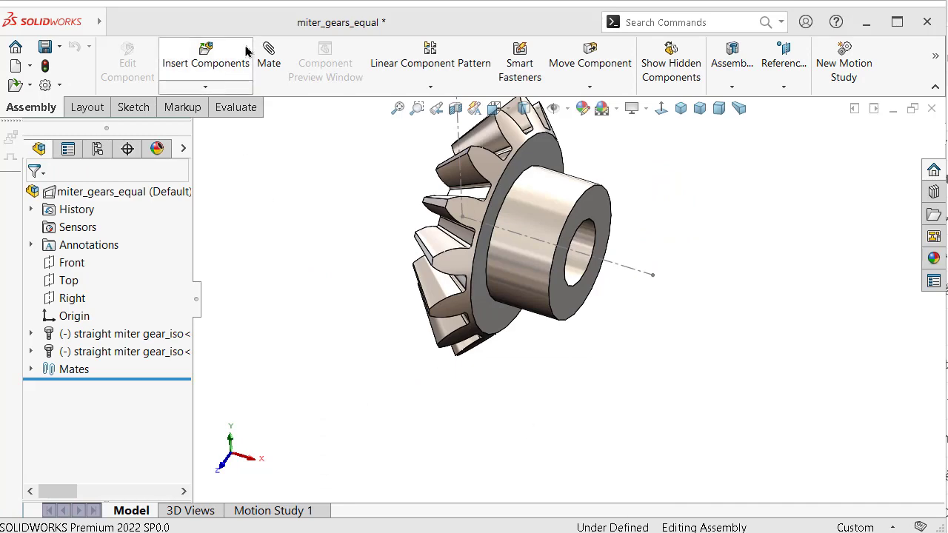
{"action": "left_click", "coordinate": [264, 46]}
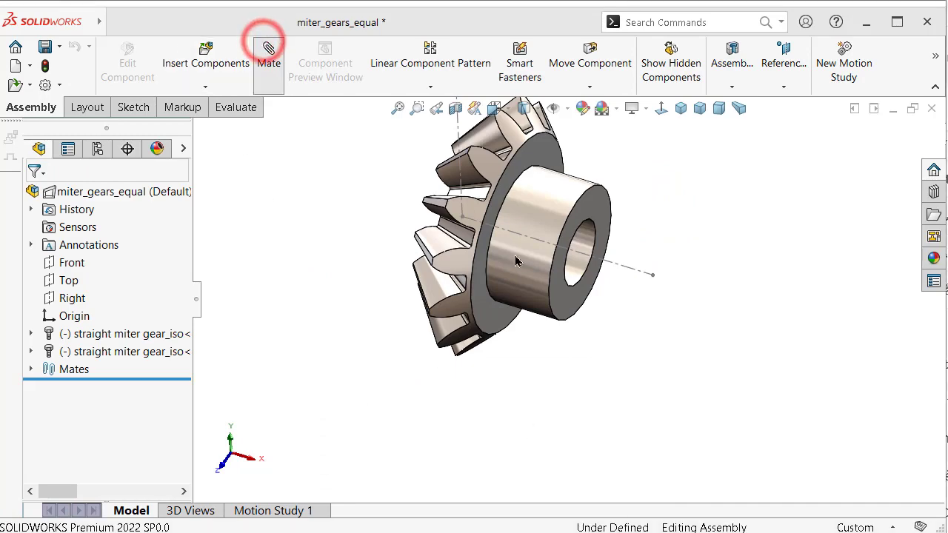
Step: Mate the first gear's face coincident with Point4@Layout and close the Mate tool
{"action": "middle_click_drag", "start_coordinate": [381, 229], "coordinate": [271, 312]}
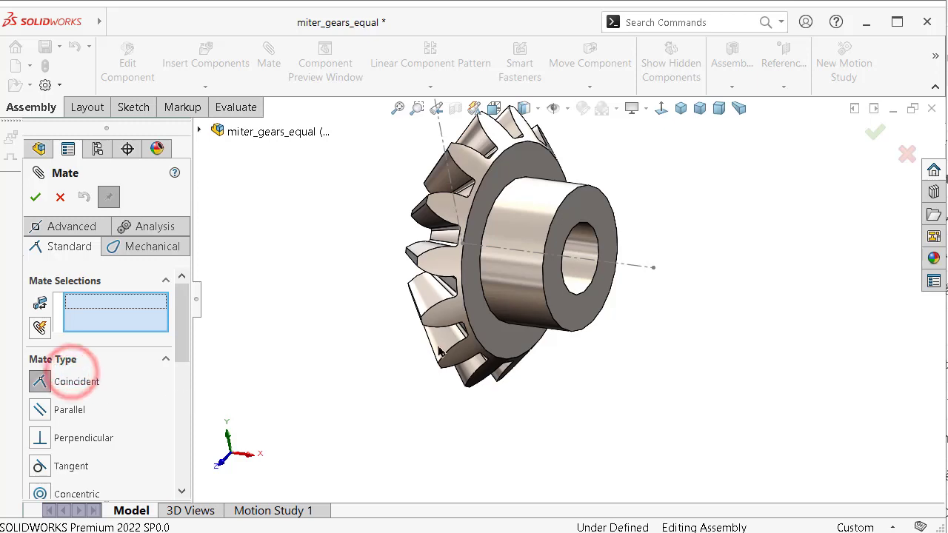
{"action": "left_click", "coordinate": [590, 201]}
{"action": "left_click", "coordinate": [654, 269]}
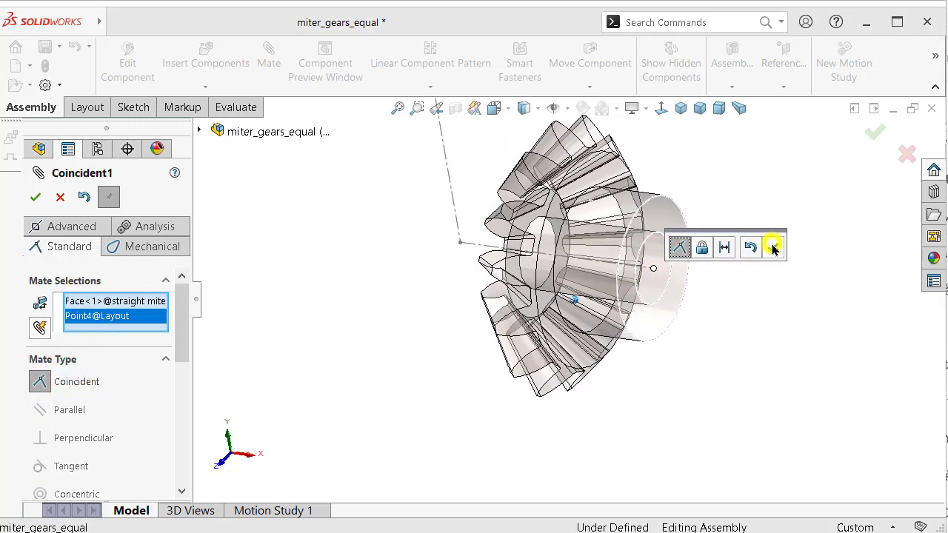
{"action": "left_click", "coordinate": [773, 249]}
{"action": "key", "text": "Right"}
{"action": "key", "text": "Right"}
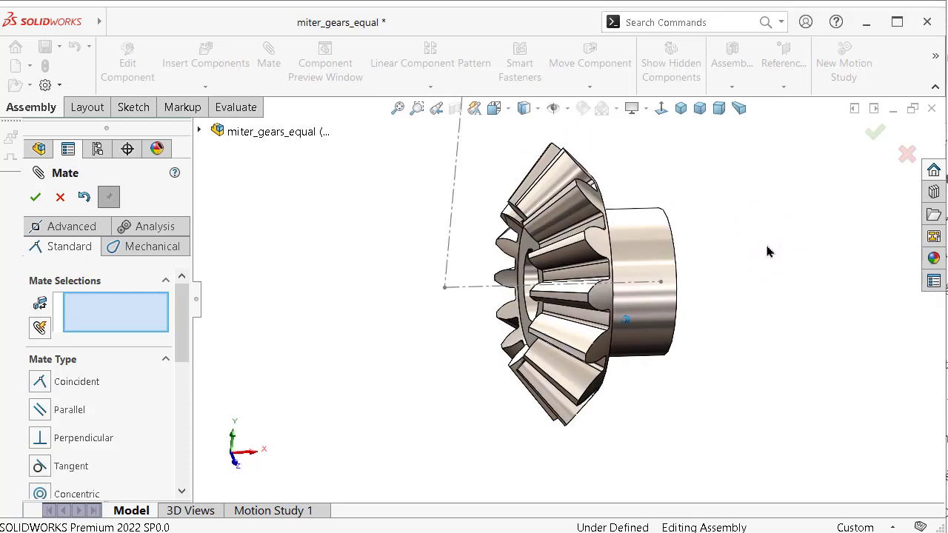
{"action": "key", "text": "Right"}
{"action": "key", "text": "Right"}
{"action": "key", "text": "Right"}
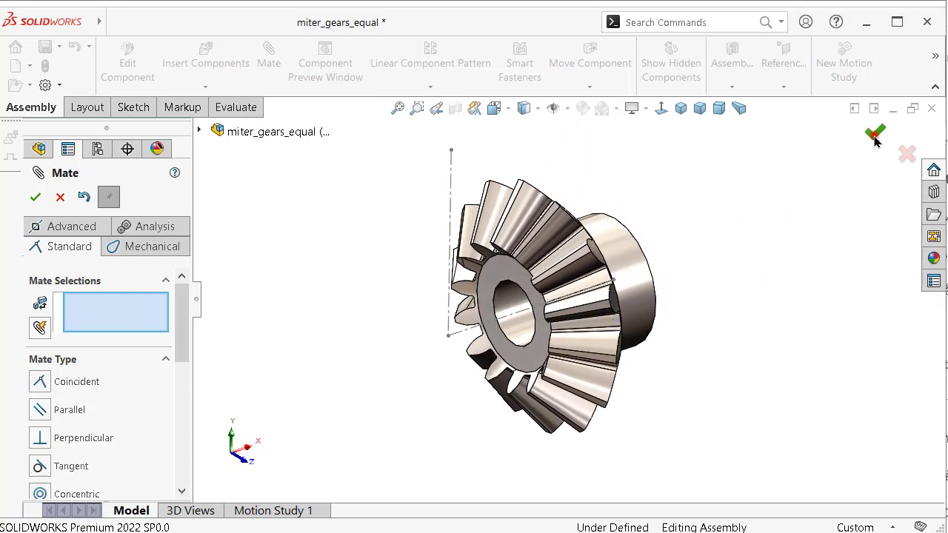
{"action": "left_click", "coordinate": [875, 136]}
{"action": "key", "text": "f"}
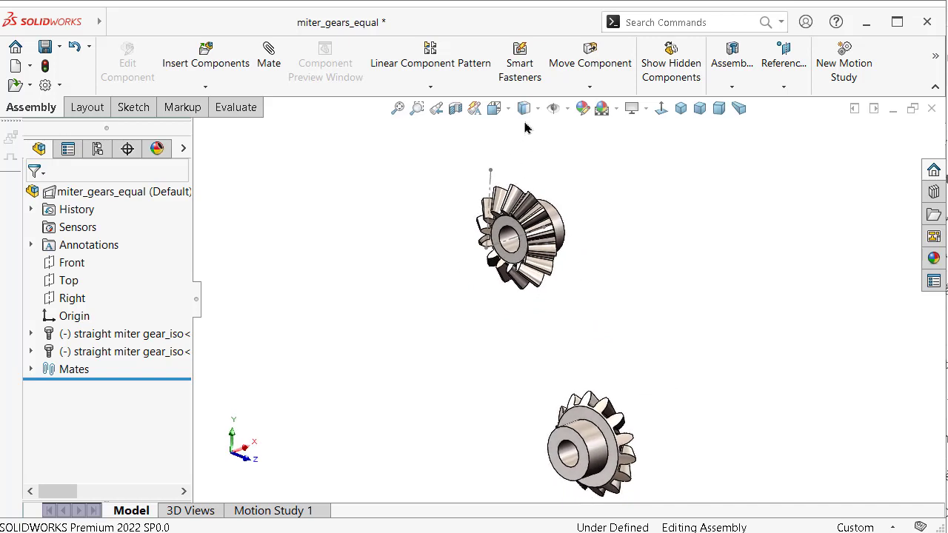
Step: Move the second gear beside the first and rotate it so its hub faces up
{"action": "left_click", "coordinate": [585, 80]}
{"action": "left_click_drag", "start_coordinate": [581, 434], "coordinate": [431, 195]}
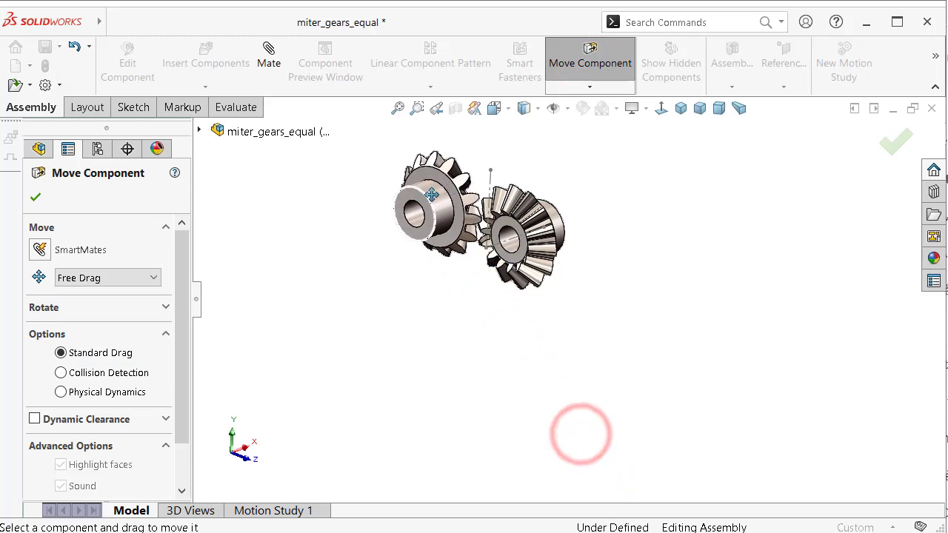
{"action": "left_click", "coordinate": [566, 88]}
{"action": "left_click", "coordinate": [576, 124]}
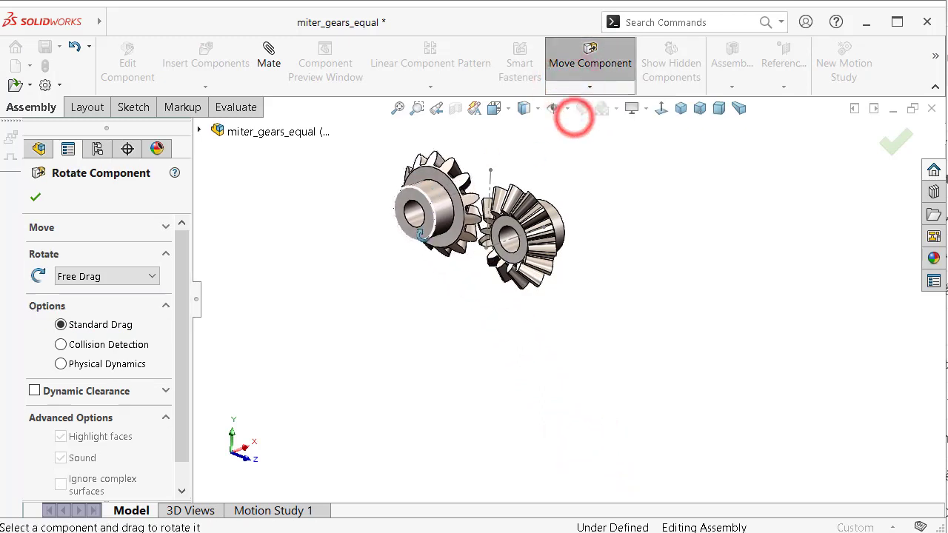
{"action": "left_click_drag", "start_coordinate": [423, 236], "coordinate": [475, 20]}
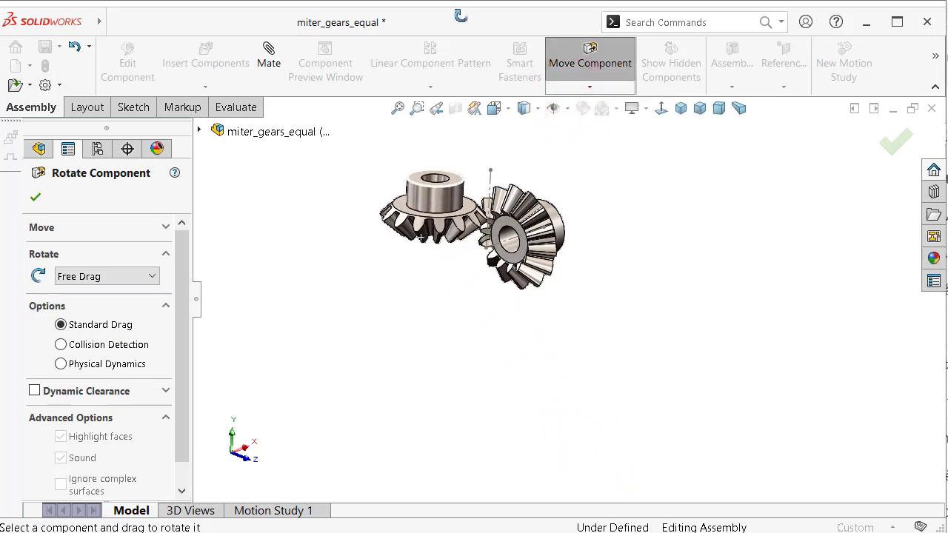
{"action": "left_click", "coordinate": [40, 198]}
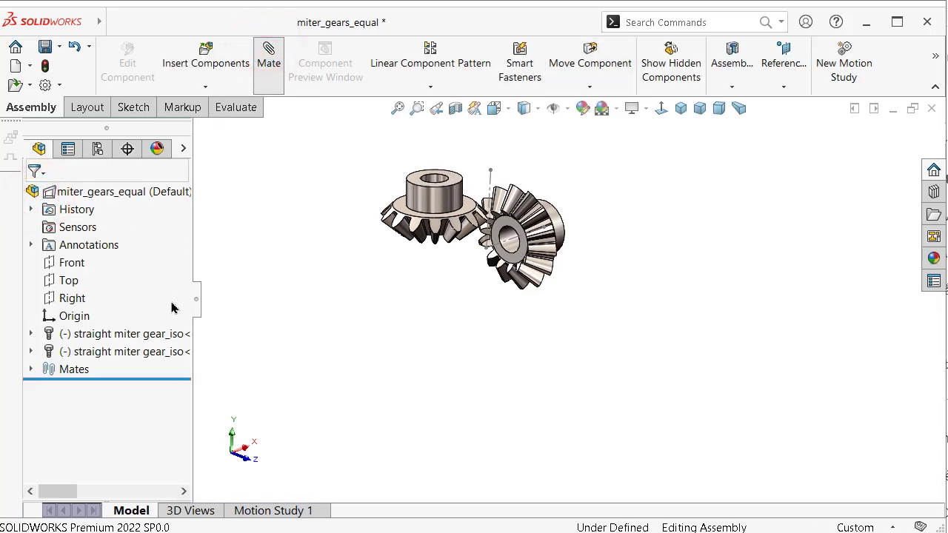
Step: Mate the second gear concentric on its layout axis
{"action": "left_click_drag", "start_coordinate": [184, 325], "coordinate": [163, 378]}
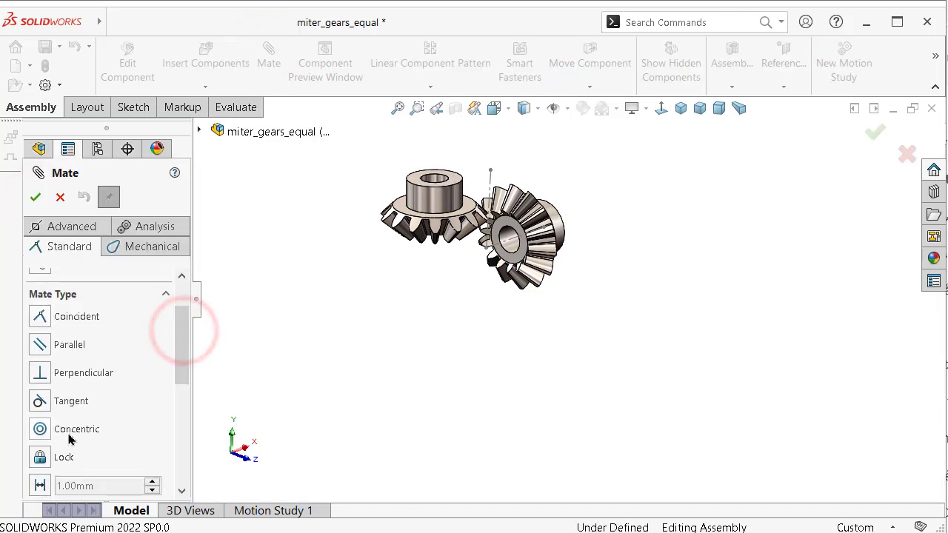
{"action": "scroll", "coordinate": [324, 314], "scroll_direction": "down", "scroll_amount": 5}
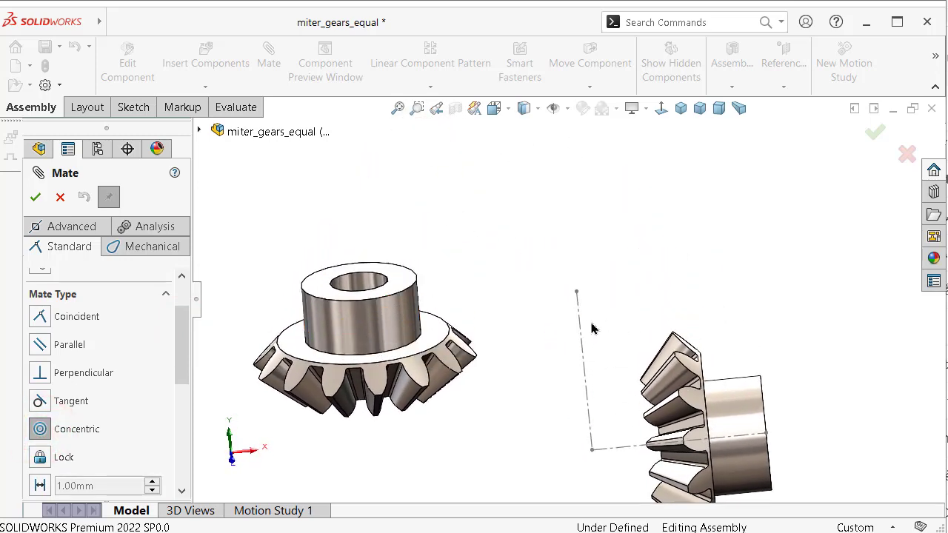
{"action": "left_click", "coordinate": [378, 284]}
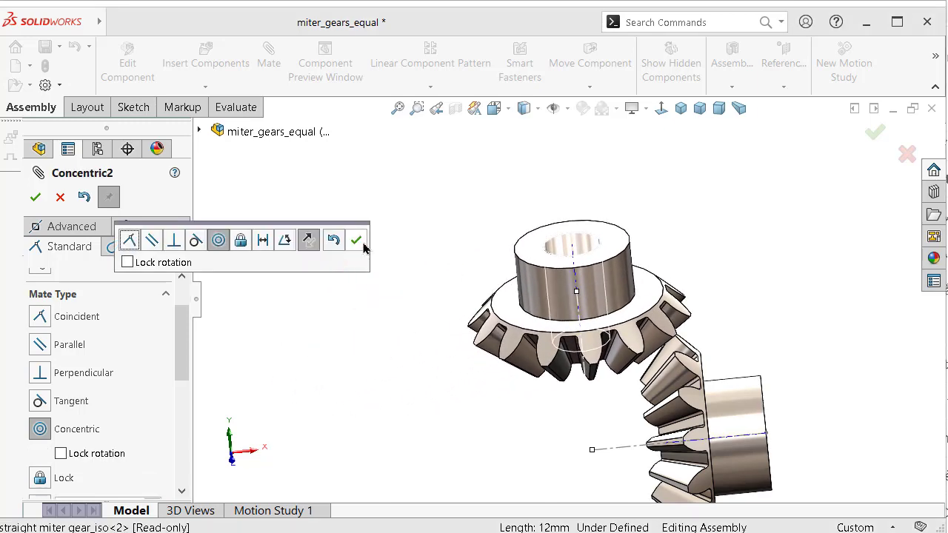
{"action": "left_click", "coordinate": [356, 240]}
{"action": "mouse_move", "coordinate": [361, 245]}
{"action": "middle_mouse_down"}
{"action": "mouse_move", "coordinate": [493, 294]}
{"action": "mouse_move", "coordinate": [528, 268]}
{"action": "middle_mouse_up"}
Step: Make the second gear's face coincident with Point1@Layout and close the Mate tool
{"action": "left_click", "coordinate": [489, 277]}
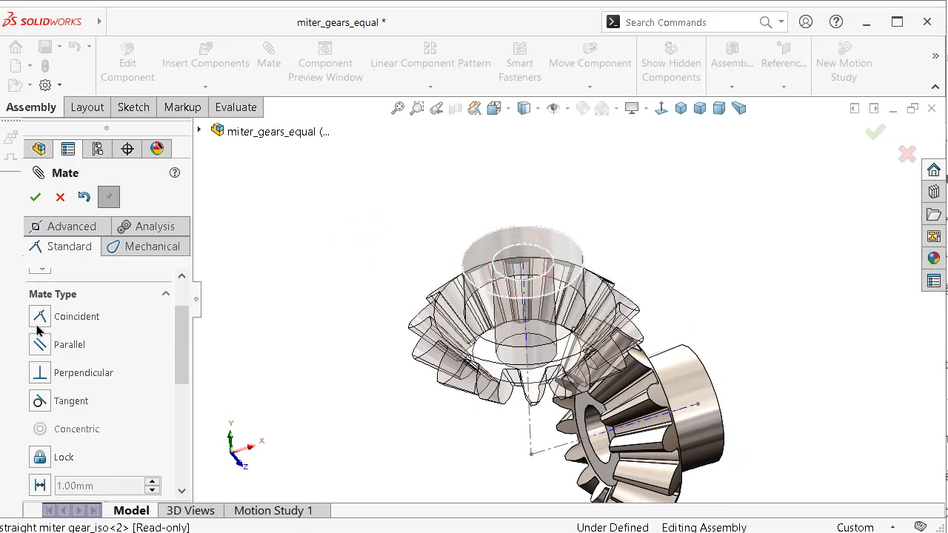
{"action": "left_click_drag", "start_coordinate": [185, 342], "coordinate": [188, 300]}
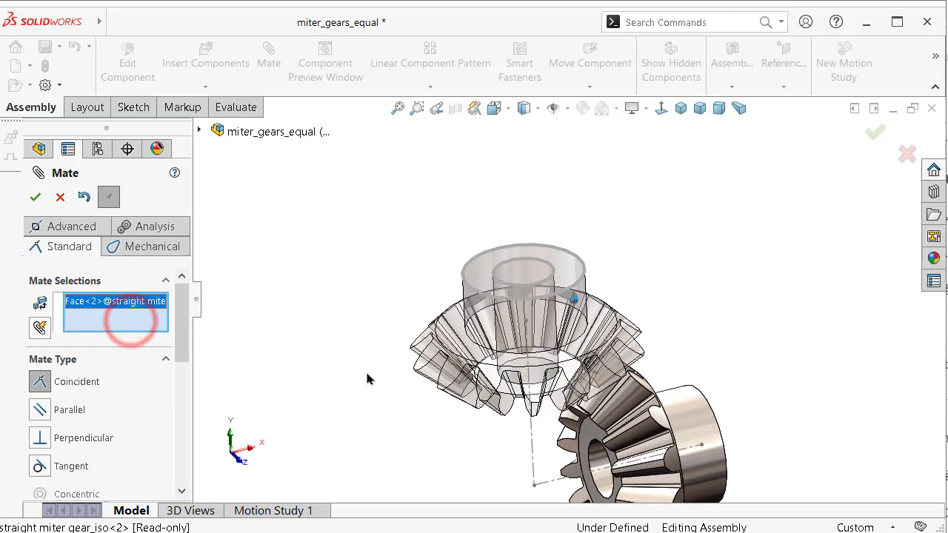
{"action": "mouse_move", "coordinate": [366, 380]}
{"action": "middle_mouse_down"}
{"action": "mouse_move", "coordinate": [538, 444]}
{"action": "mouse_move", "coordinate": [514, 436]}
{"action": "mouse_move", "coordinate": [508, 402]}
{"action": "middle_mouse_up"}
{"action": "scroll", "coordinate": [533, 360], "scroll_direction": "down", "scroll_amount": 4}
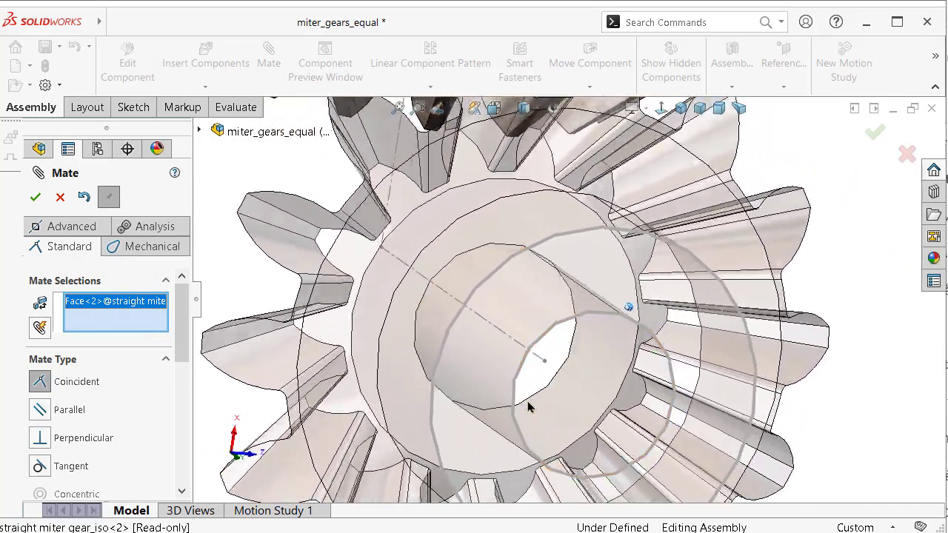
{"action": "left_click", "coordinate": [555, 365]}
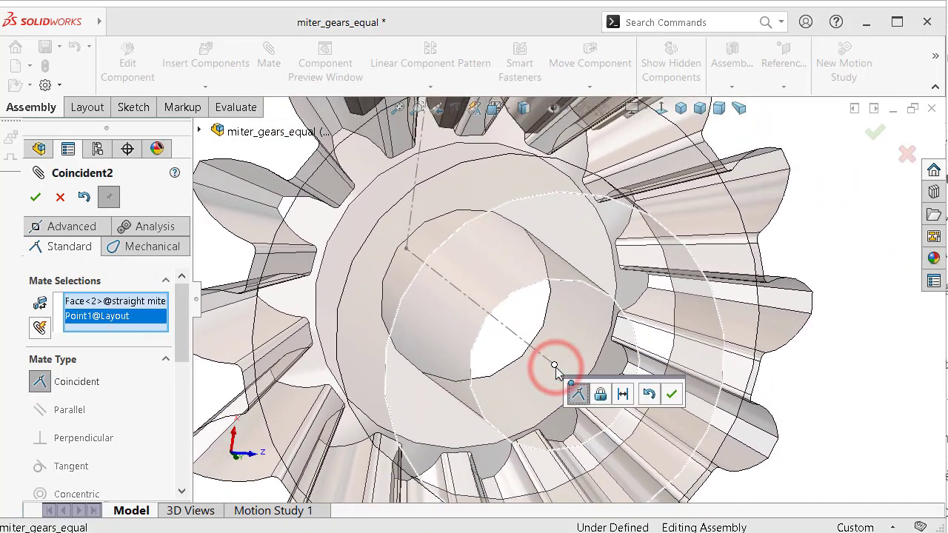
{"action": "left_click", "coordinate": [674, 395]}
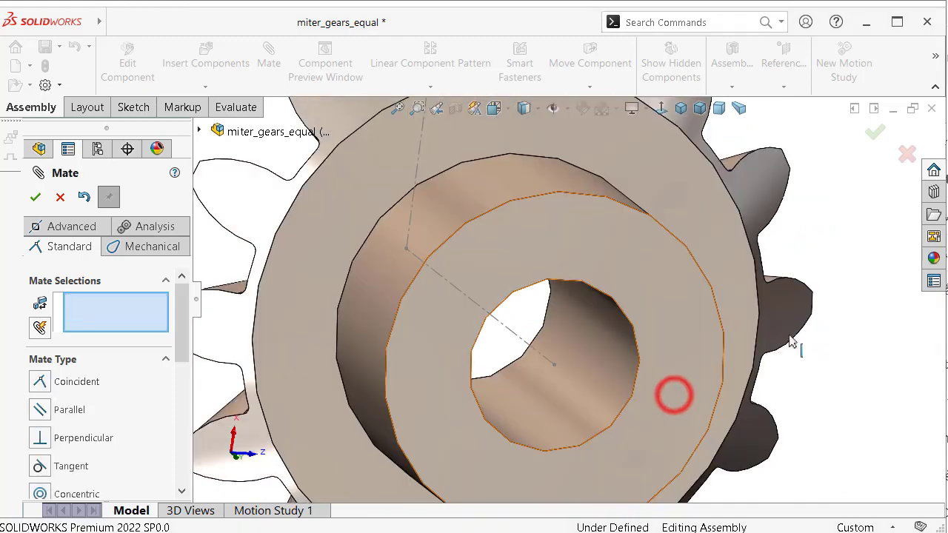
{"action": "left_click", "coordinate": [879, 146]}
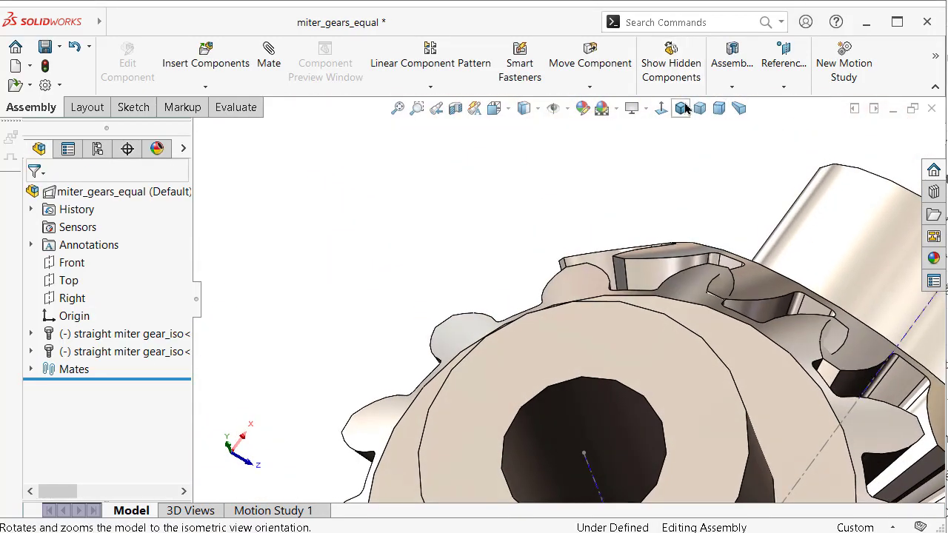
Step: Switch to isometric, zoom in, and turn the upper gear to check the meshing
{"action": "left_click", "coordinate": [682, 109]}
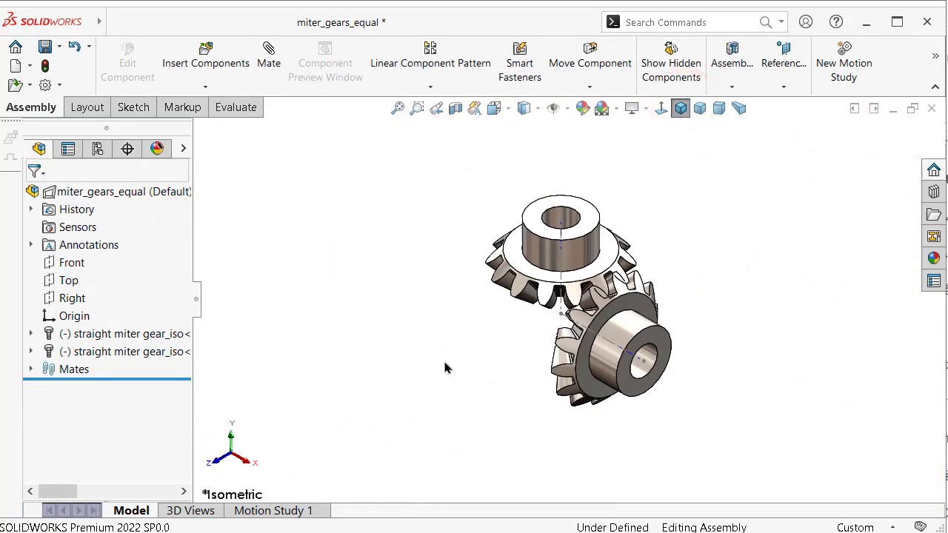
{"action": "scroll", "coordinate": [445, 369], "scroll_direction": "down", "scroll_amount": 1}
{"action": "scroll", "coordinate": [445, 366], "scroll_direction": "down", "scroll_amount": 2}
{"action": "scroll", "coordinate": [451, 375], "scroll_direction": "down", "scroll_amount": 2}
{"action": "scroll", "coordinate": [445, 337], "scroll_direction": "down", "scroll_amount": 2}
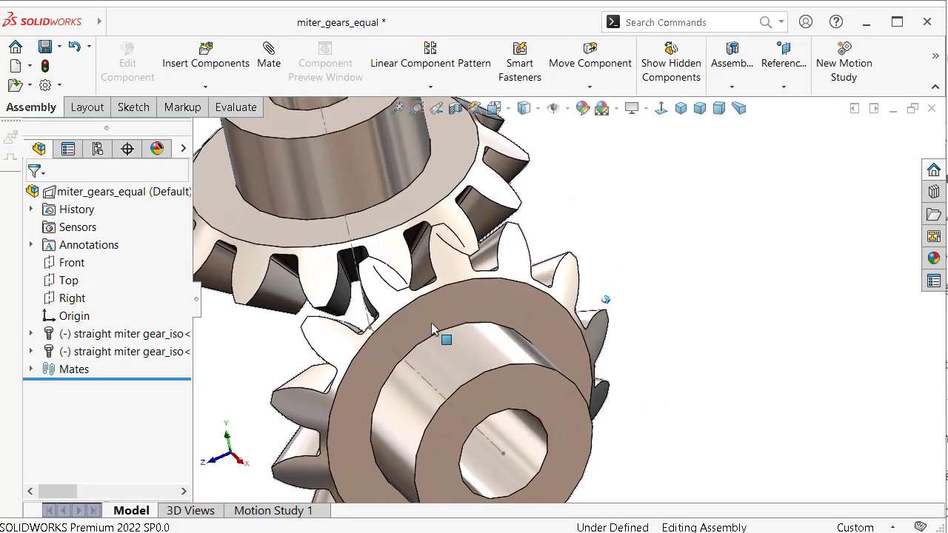
{"action": "scroll", "coordinate": [434, 328], "scroll_direction": "down", "scroll_amount": 2}
{"action": "scroll", "coordinate": [426, 252], "scroll_direction": "down", "scroll_amount": 2}
{"action": "left_click", "coordinate": [415, 234]}
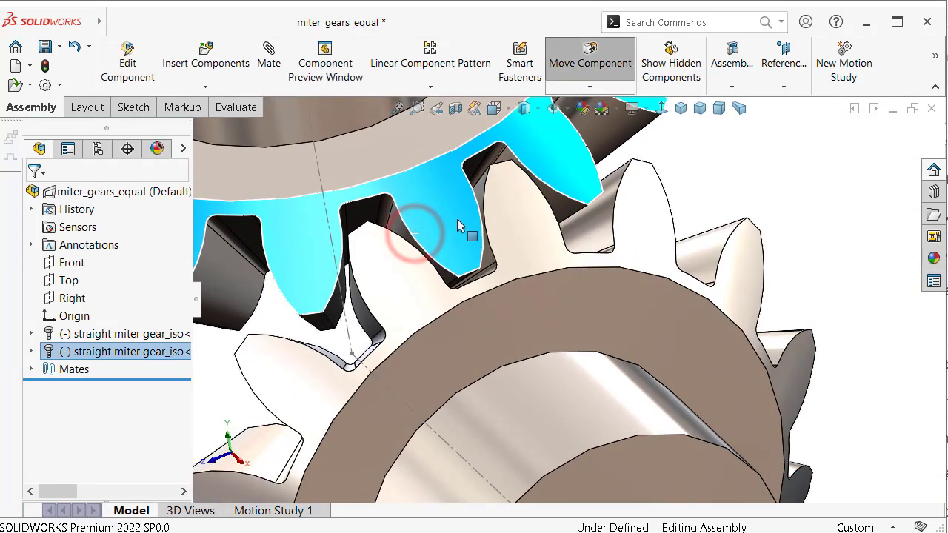
{"action": "left_click_drag", "start_coordinate": [457, 226], "coordinate": [464, 224]}
{"action": "left_click", "coordinate": [787, 172]}
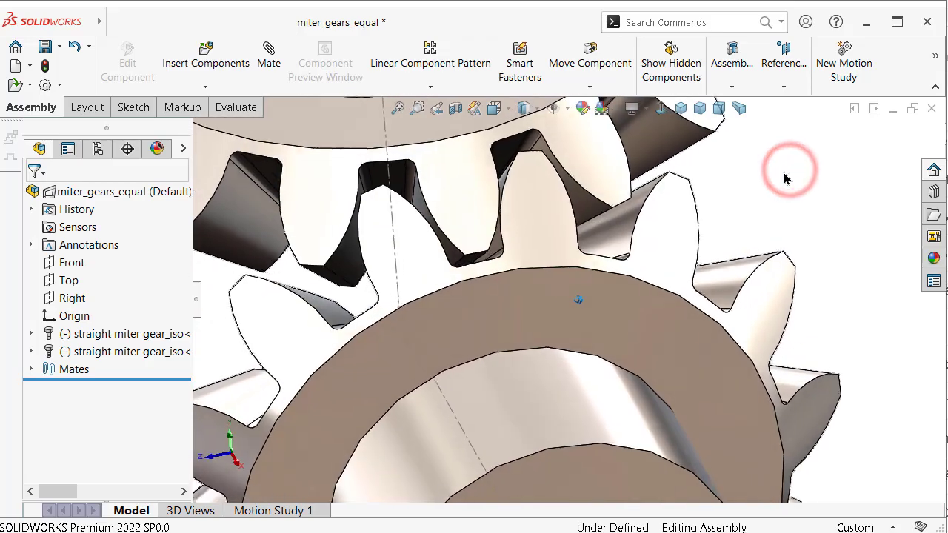
{"action": "middle_click_drag", "start_coordinate": [784, 173], "coordinate": [723, 191]}
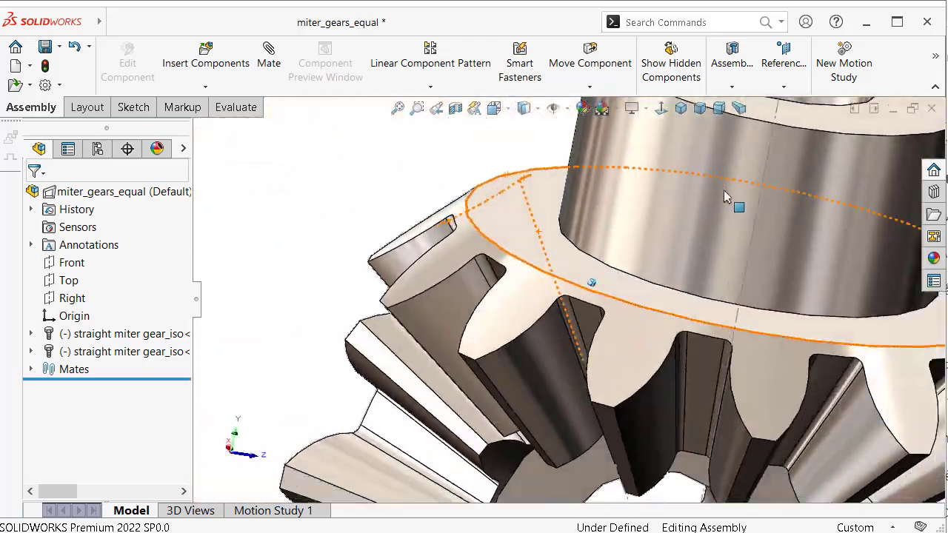
Step: Zoom back out and hide the layout sketch
{"action": "scroll", "coordinate": [724, 194], "scroll_direction": "up", "scroll_amount": 2}
{"action": "scroll", "coordinate": [713, 196], "scroll_direction": "up", "scroll_amount": 2}
{"action": "scroll", "coordinate": [707, 197], "scroll_direction": "up", "scroll_amount": 2}
{"action": "scroll", "coordinate": [702, 200], "scroll_direction": "up", "scroll_amount": 2}
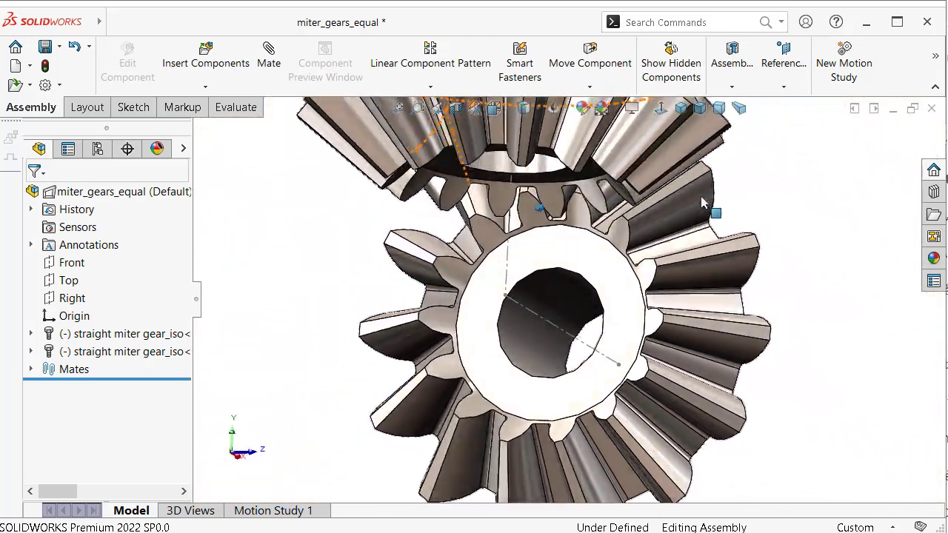
{"action": "scroll", "coordinate": [702, 202], "scroll_direction": "up", "scroll_amount": 2}
{"action": "scroll", "coordinate": [692, 202], "scroll_direction": "up", "scroll_amount": 2}
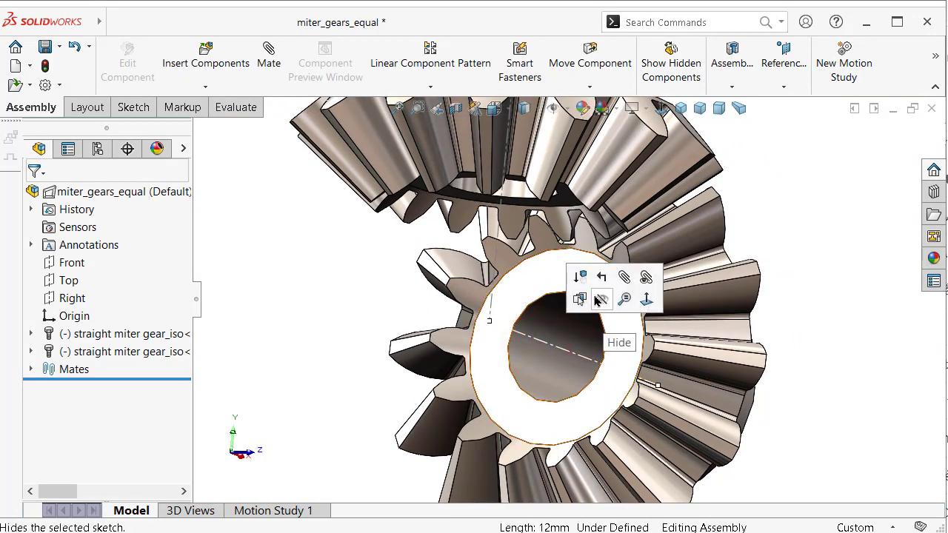
{"action": "left_click", "coordinate": [595, 298]}
{"action": "middle_click_drag", "start_coordinate": [815, 286], "coordinate": [811, 292]}
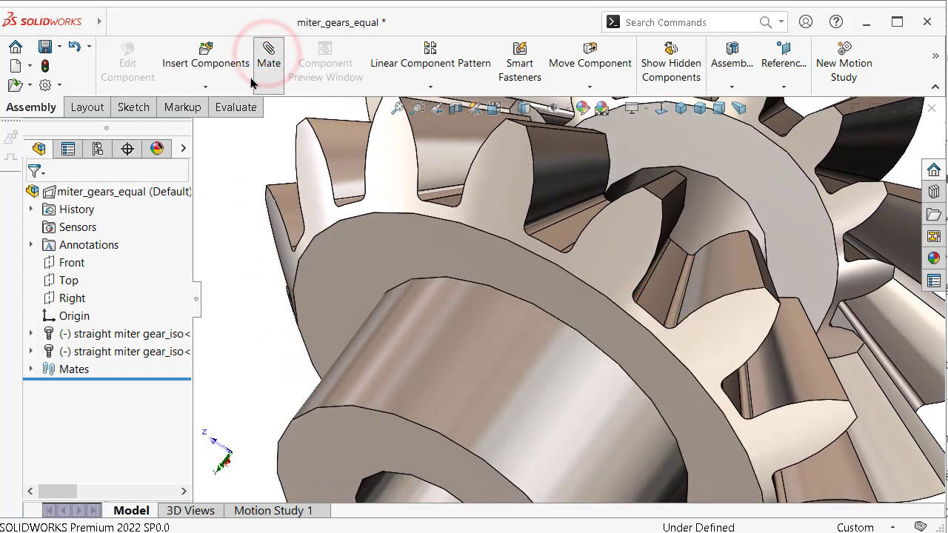
Step: Create GearMate1 between the two miter gears' hub faces at a 14mm : 14mm ratio
{"action": "left_click_drag", "start_coordinate": [185, 320], "coordinate": [182, 330]}
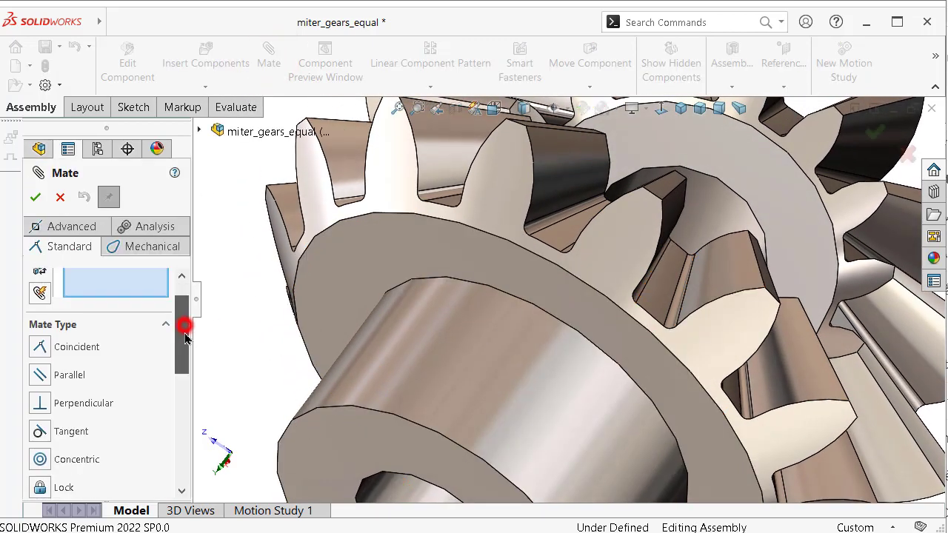
{"action": "left_click", "coordinate": [157, 247]}
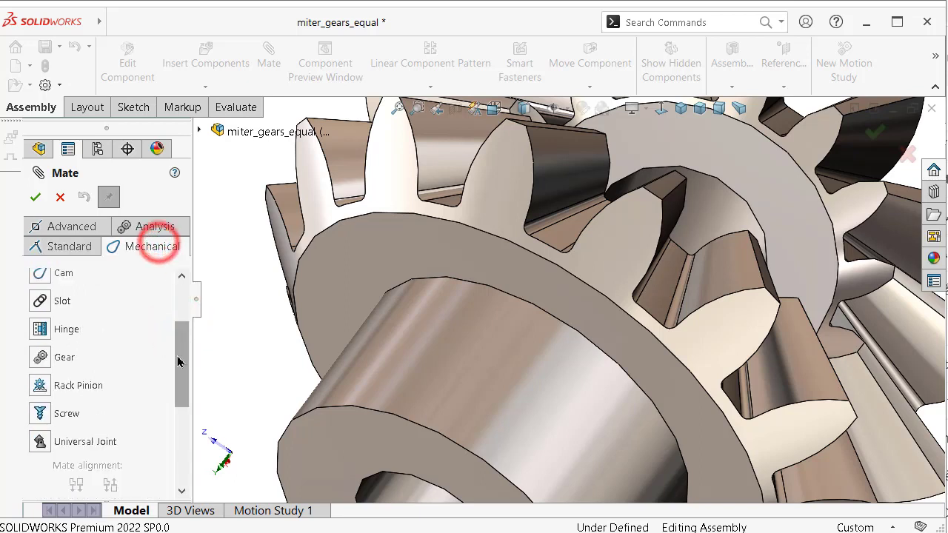
{"action": "left_click", "coordinate": [41, 361]}
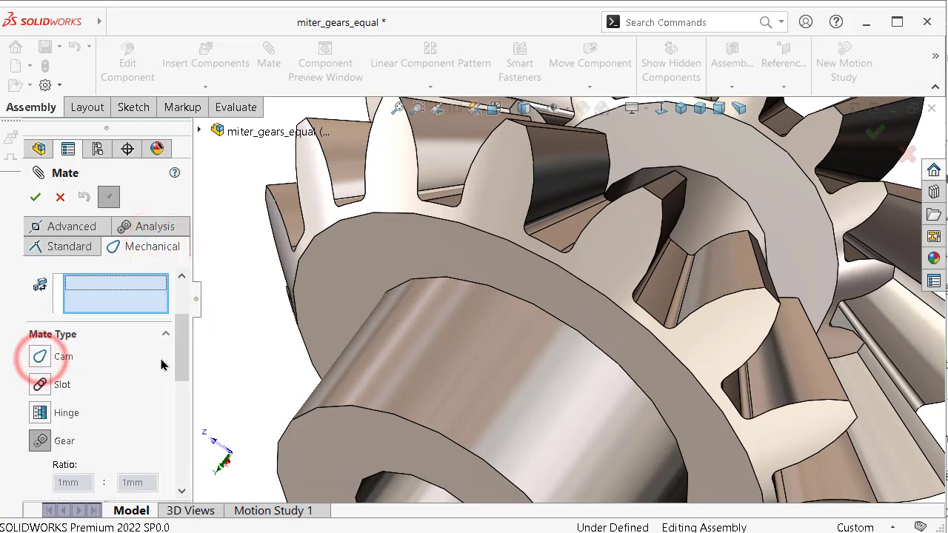
{"action": "left_click_drag", "start_coordinate": [176, 367], "coordinate": [176, 404]}
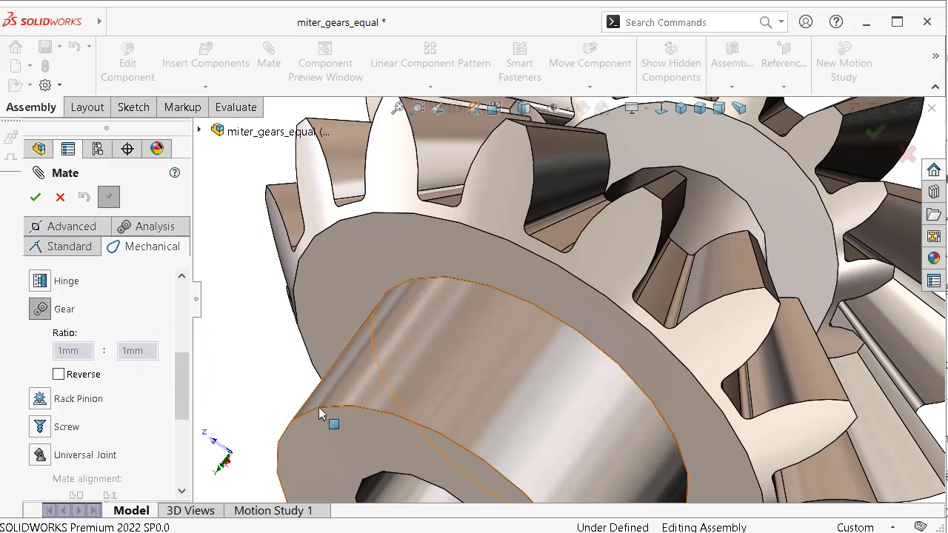
{"action": "scroll", "coordinate": [318, 412], "scroll_direction": "up", "scroll_amount": 2}
{"action": "left_click", "coordinate": [521, 334]}
{"action": "scroll", "coordinate": [498, 350], "scroll_direction": "down", "scroll_amount": 3}
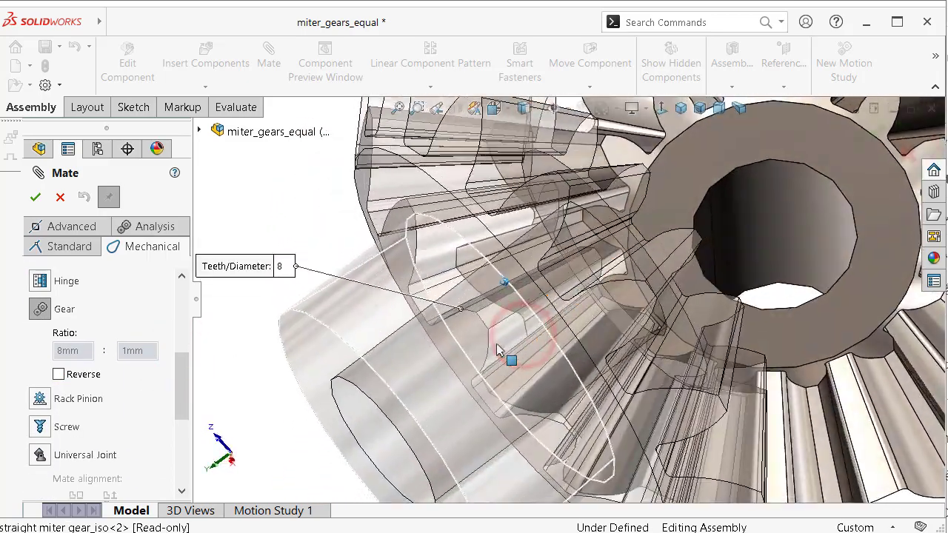
{"action": "middle_click_drag", "start_coordinate": [496, 347], "coordinate": [628, 335]}
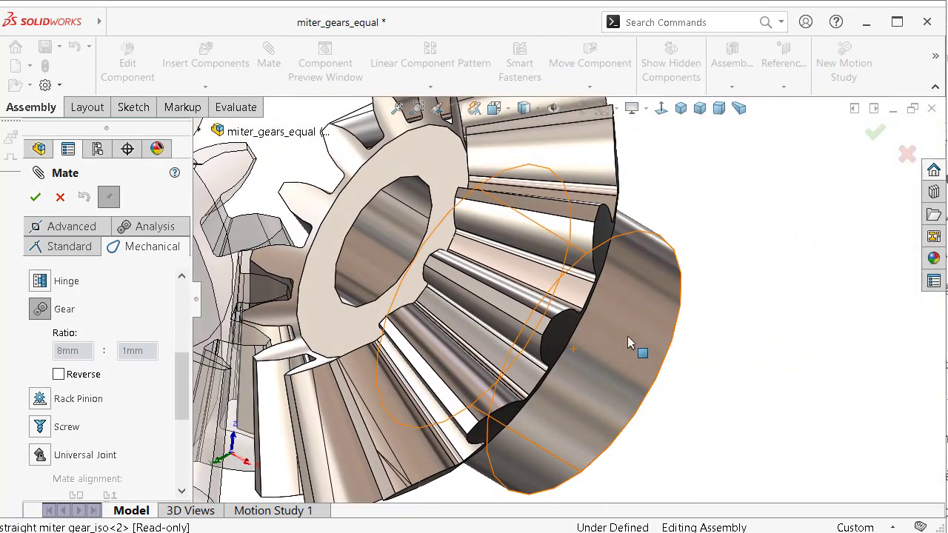
{"action": "left_click", "coordinate": [626, 340]}
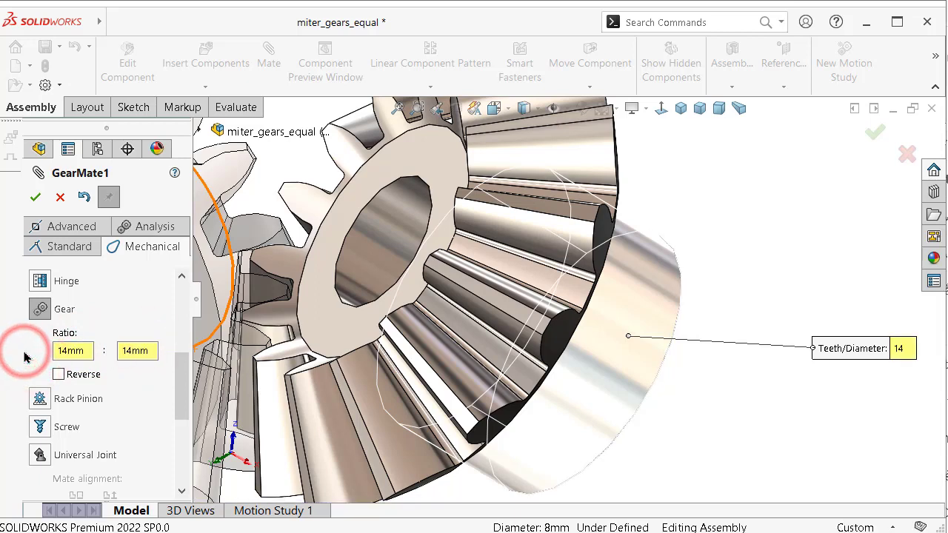
{"action": "scroll", "coordinate": [185, 378], "scroll_direction": "down", "scroll_amount": 2}
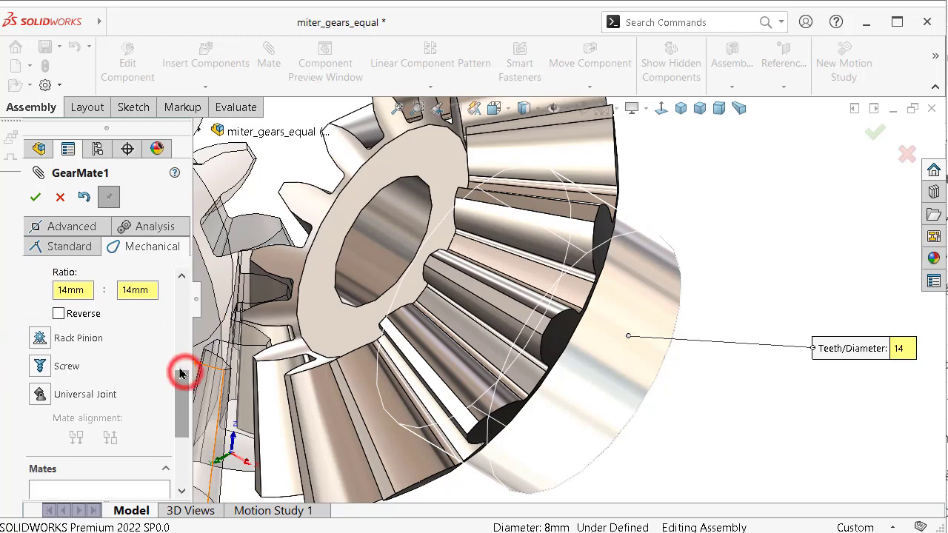
{"action": "left_click", "coordinate": [35, 197]}
{"action": "scroll", "coordinate": [686, 331], "scroll_direction": "up", "scroll_amount": 3}
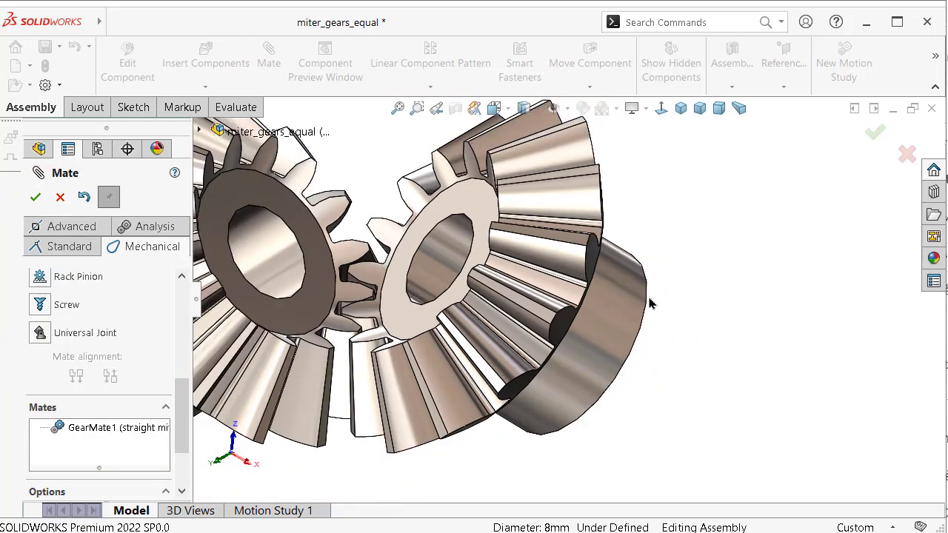
Step: Close the Mate manager and spin the lower gear to check the teeth mesh
{"action": "mouse_move", "coordinate": [705, 254]}
{"action": "middle_mouse_down"}
{"action": "mouse_move", "coordinate": [705, 244]}
{"action": "mouse_move", "coordinate": [654, 272]}
{"action": "mouse_move", "coordinate": [607, 280]}
{"action": "middle_mouse_up"}
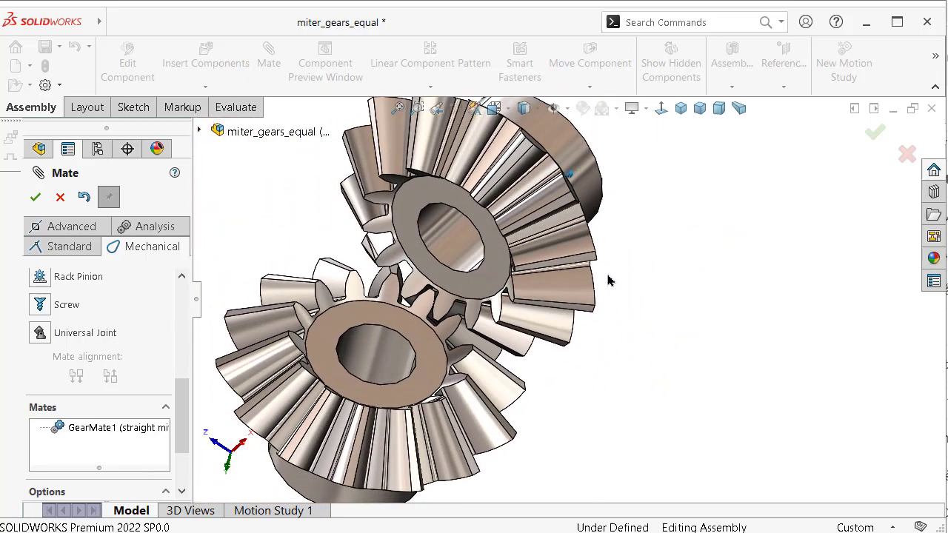
{"action": "left_click", "coordinate": [35, 197]}
{"action": "middle_click_drag", "start_coordinate": [272, 335], "coordinate": [431, 376]}
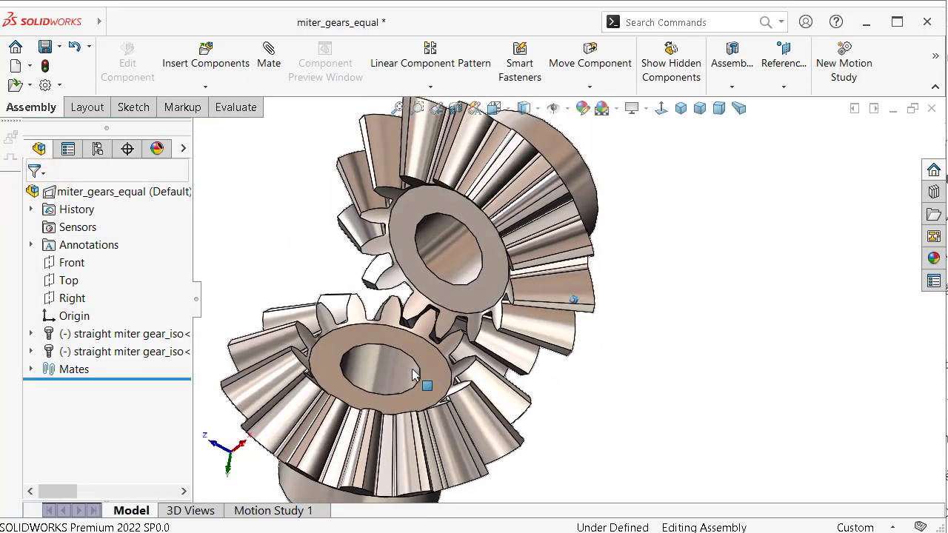
{"action": "left_click", "coordinate": [435, 377]}
{"action": "mouse_move", "coordinate": [340, 331]}
{"action": "left_mouse_down"}
{"action": "mouse_move", "coordinate": [351, 318]}
{"action": "mouse_move", "coordinate": [322, 302]}
{"action": "left_mouse_up"}
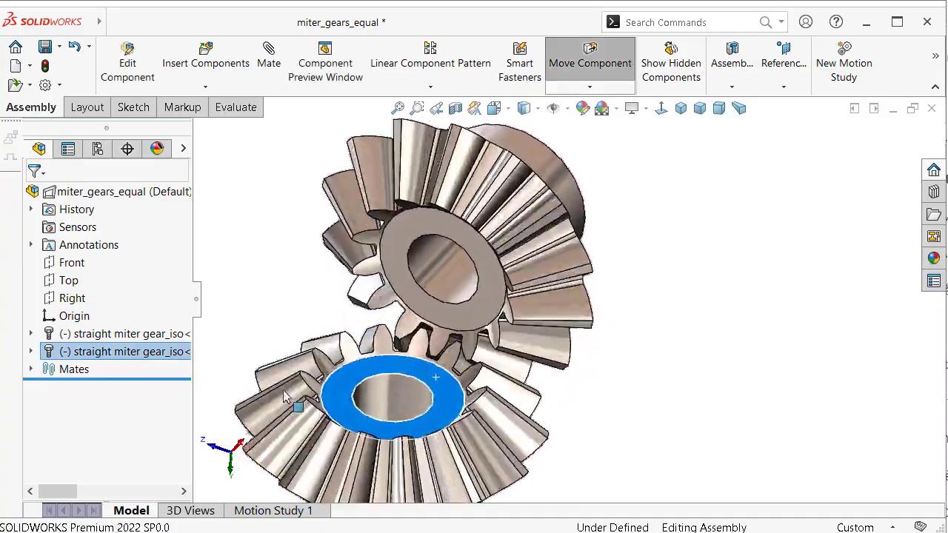
Step: Turn the gear by its hub from a new angle, then show the Isometric view
{"action": "mouse_move", "coordinate": [322, 303]}
{"action": "middle_mouse_down"}
{"action": "mouse_move", "coordinate": [580, 382]}
{"action": "mouse_move", "coordinate": [611, 322]}
{"action": "mouse_move", "coordinate": [588, 344]}
{"action": "middle_mouse_up"}
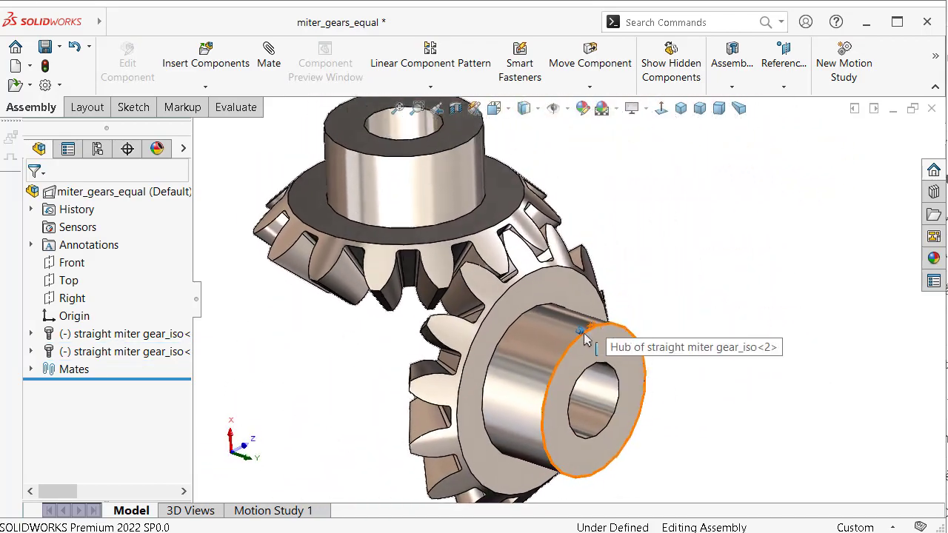
{"action": "mouse_move", "coordinate": [562, 337]}
{"action": "left_mouse_down"}
{"action": "mouse_move", "coordinate": [586, 424]}
{"action": "mouse_move", "coordinate": [562, 331]}
{"action": "mouse_move", "coordinate": [522, 337]}
{"action": "left_mouse_up"}
{"action": "mouse_move", "coordinate": [522, 337]}
{"action": "middle_mouse_down"}
{"action": "mouse_move", "coordinate": [486, 358]}
{"action": "mouse_move", "coordinate": [688, 140]}
{"action": "middle_mouse_up"}
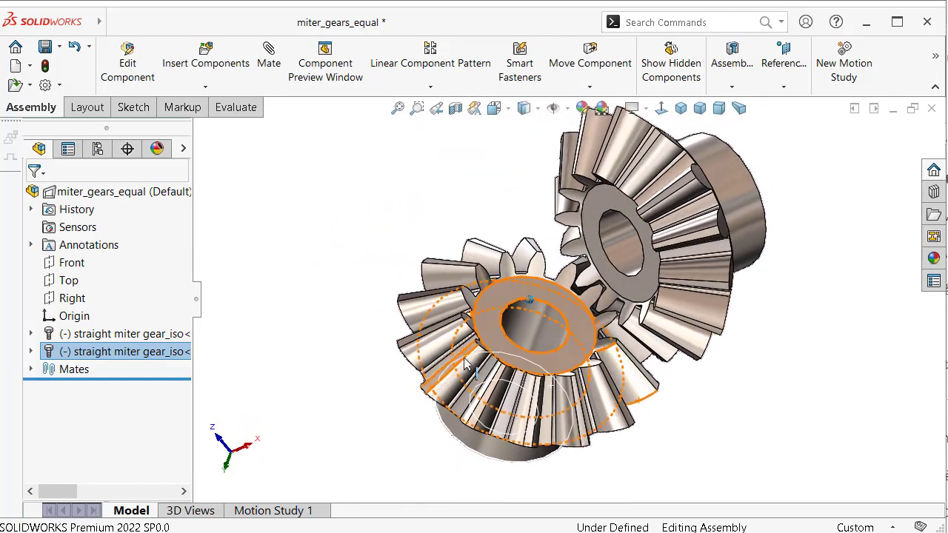
{"action": "left_click", "coordinate": [681, 109]}
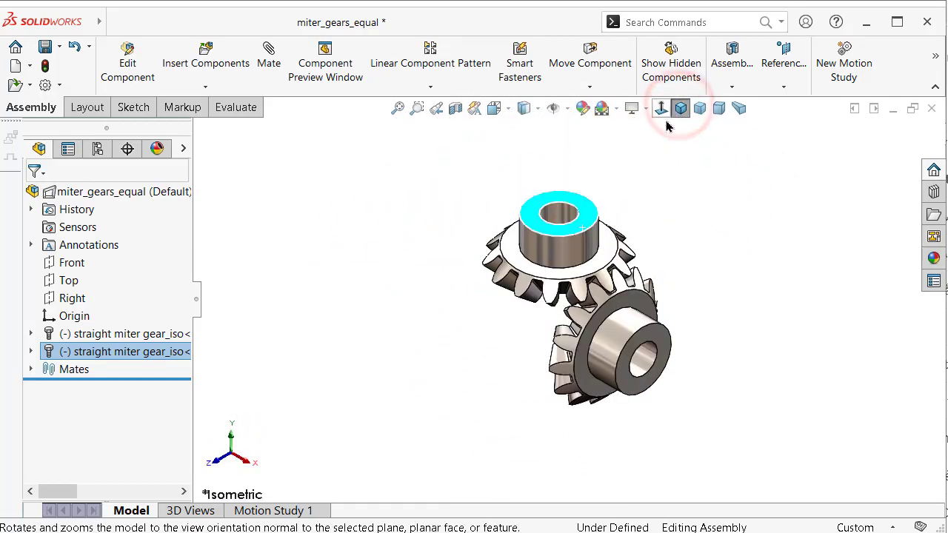
Step: View the assembly normal to the Front plane and check the right gear's meshing
{"action": "left_click", "coordinate": [74, 263]}
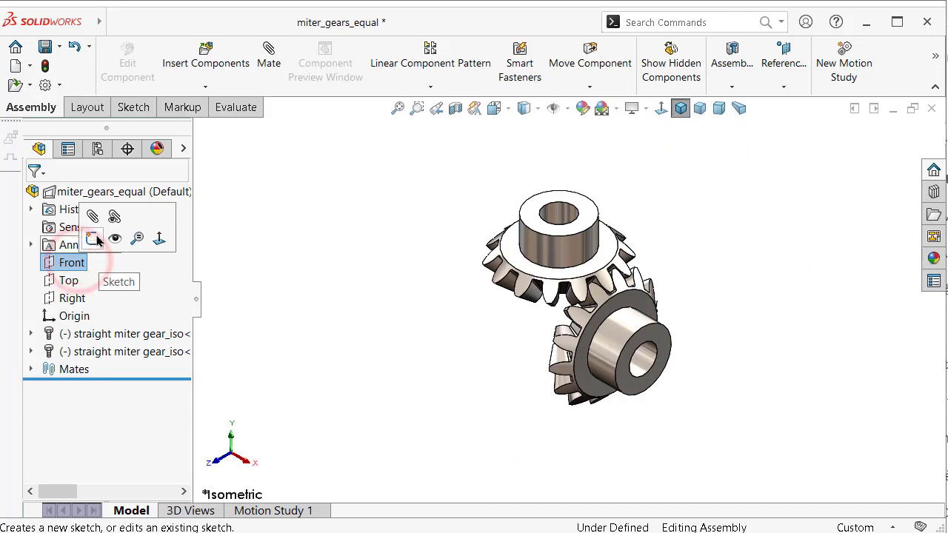
{"action": "left_click", "coordinate": [164, 245]}
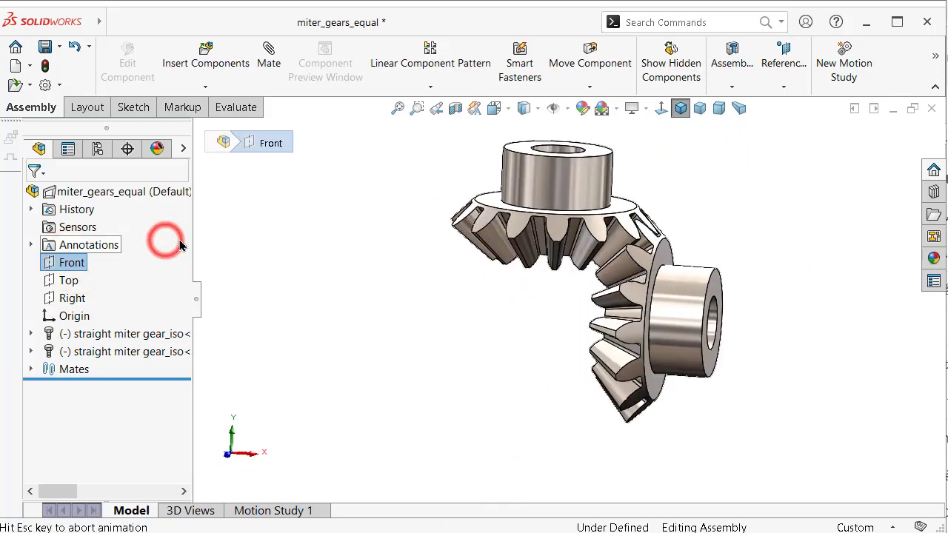
{"action": "left_click", "coordinate": [379, 290]}
{"action": "left_click_drag", "start_coordinate": [704, 329], "coordinate": [708, 341]}
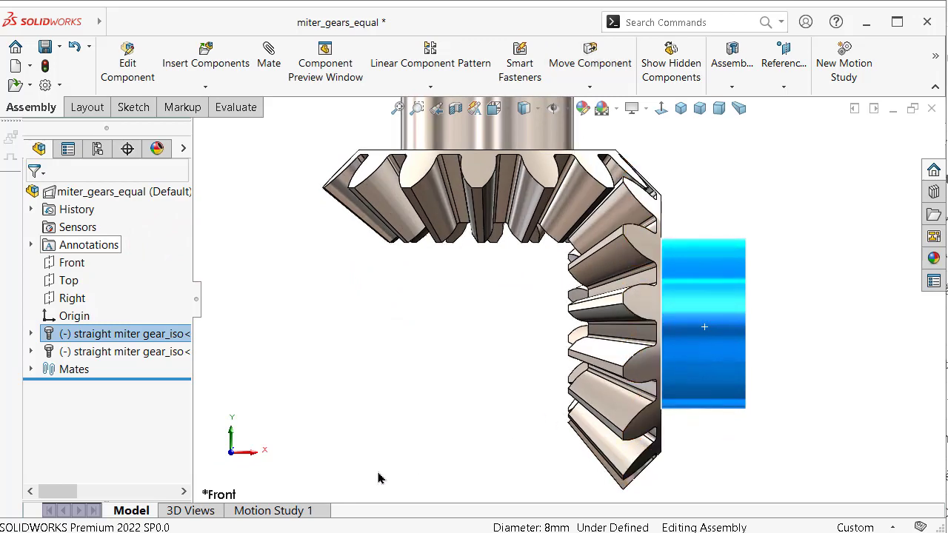
Step: In Motion Study 1, add a constant-speed 100 RPM rotary motor on the right gear's hub
{"action": "left_click", "coordinate": [300, 511]}
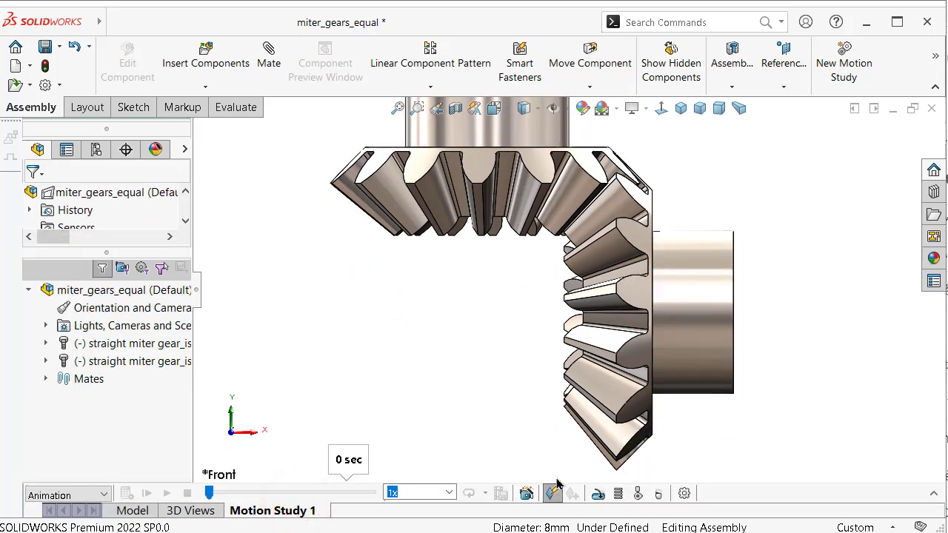
{"action": "middle_click_drag", "start_coordinate": [525, 281], "coordinate": [525, 345]}
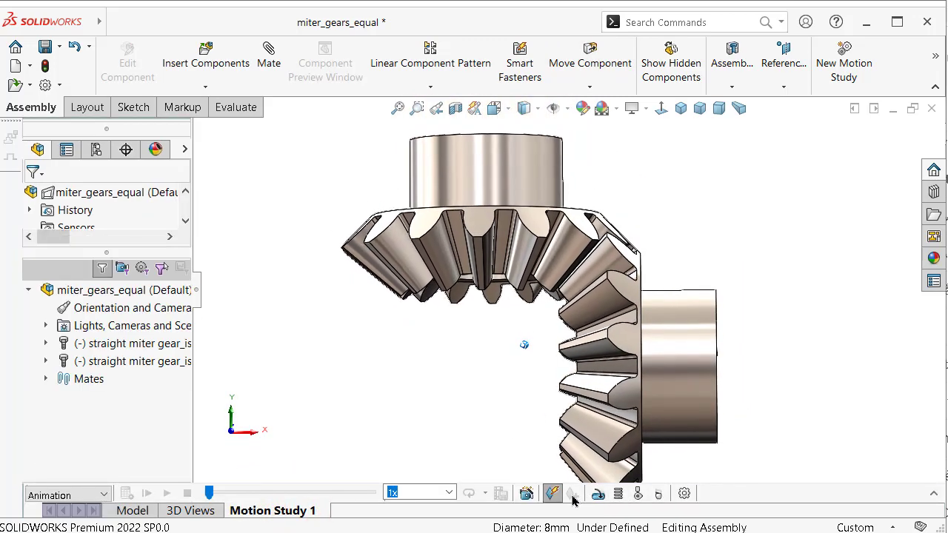
{"action": "left_click", "coordinate": [661, 108]}
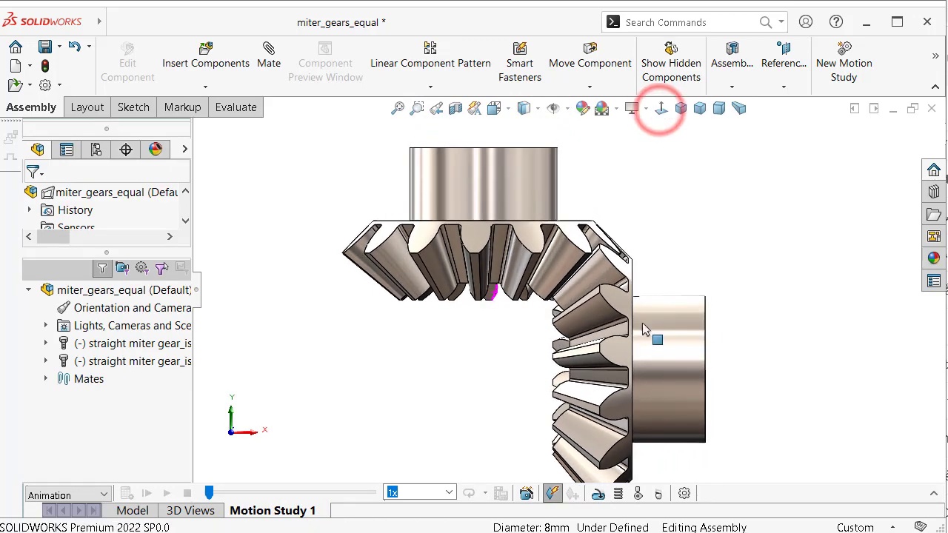
{"action": "left_click", "coordinate": [597, 495]}
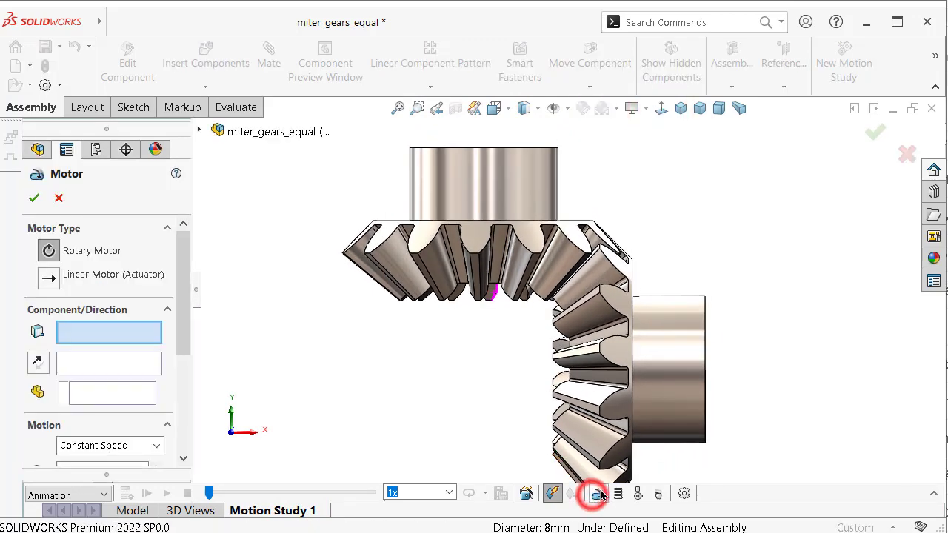
{"action": "left_click", "coordinate": [667, 383]}
{"action": "scroll", "coordinate": [87, 330], "scroll_direction": "down", "scroll_amount": 1}
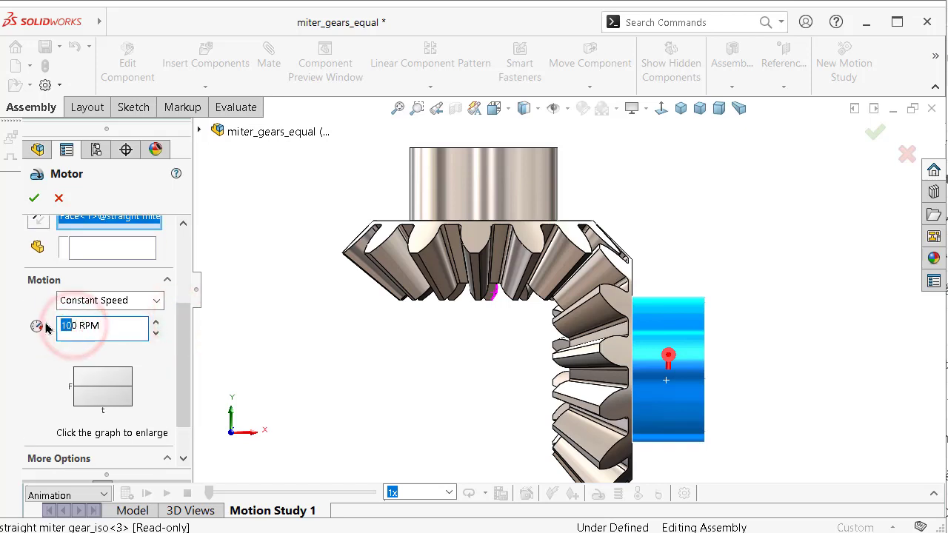
{"action": "left_click", "coordinate": [36, 199]}
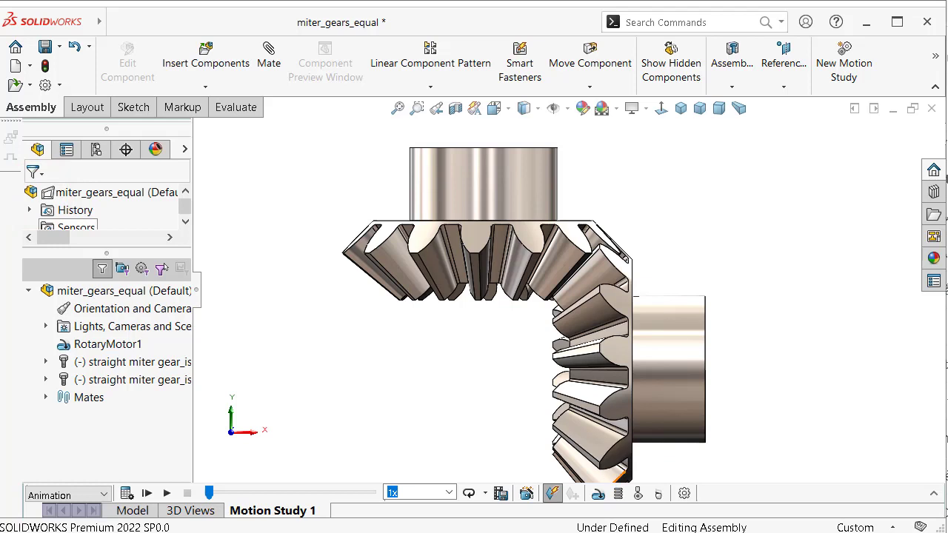
Step: Confirm the Motion Study Properties and play the Motion Study 1 animation
{"action": "left_click", "coordinate": [684, 495]}
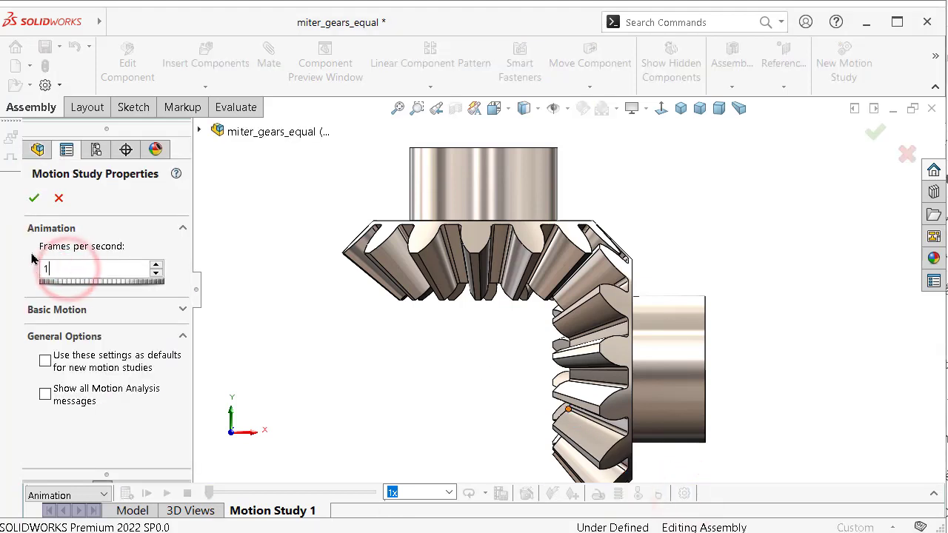
{"action": "left_click", "coordinate": [35, 200]}
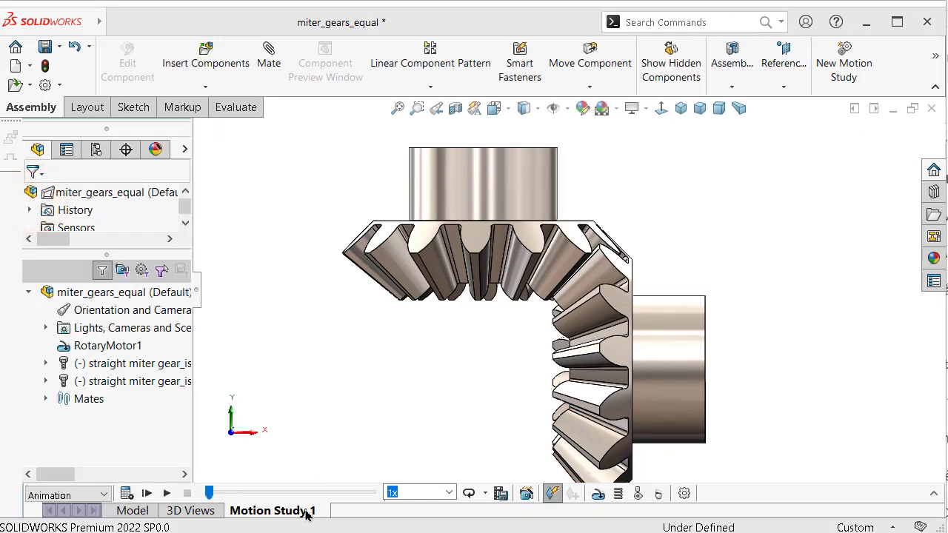
{"action": "left_click", "coordinate": [165, 494]}
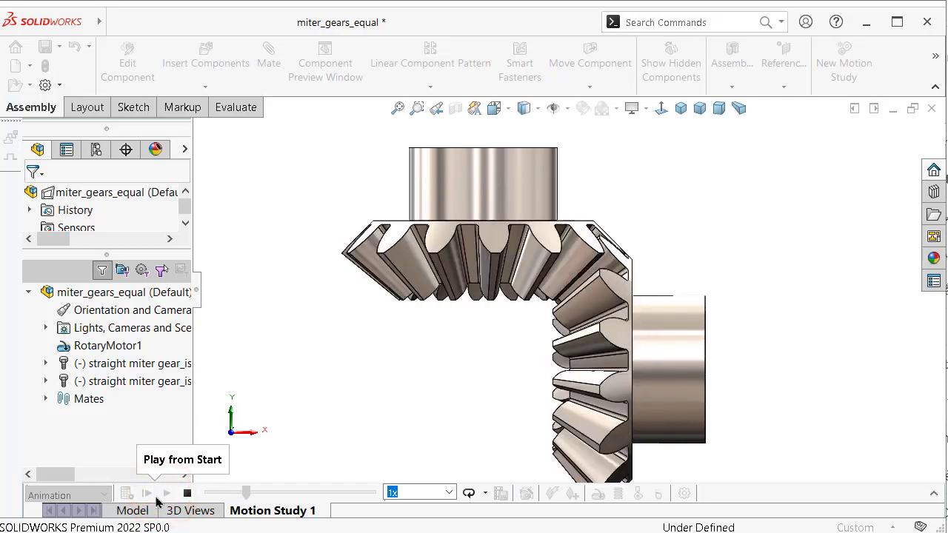
Step: Slow playback to 0.5x, then 0.25x, and orbit the view while the gears animate
{"action": "left_click", "coordinate": [449, 493]}
{"action": "left_click", "coordinate": [436, 531]}
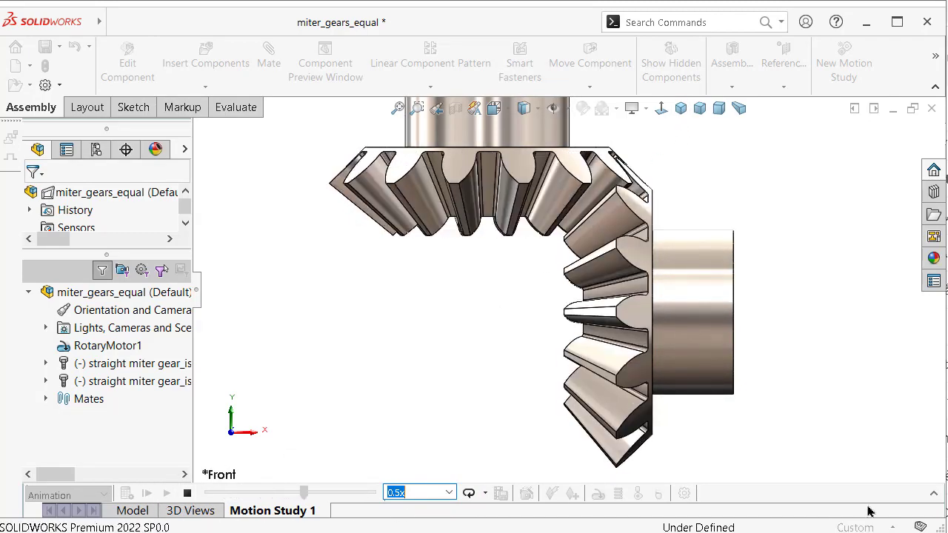
{"action": "left_click", "coordinate": [934, 493]}
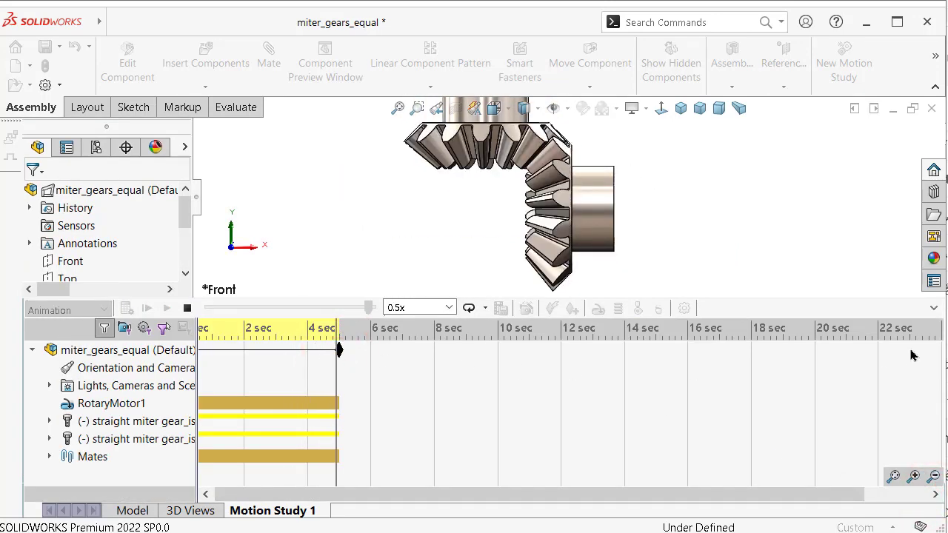
{"action": "left_click", "coordinate": [934, 307]}
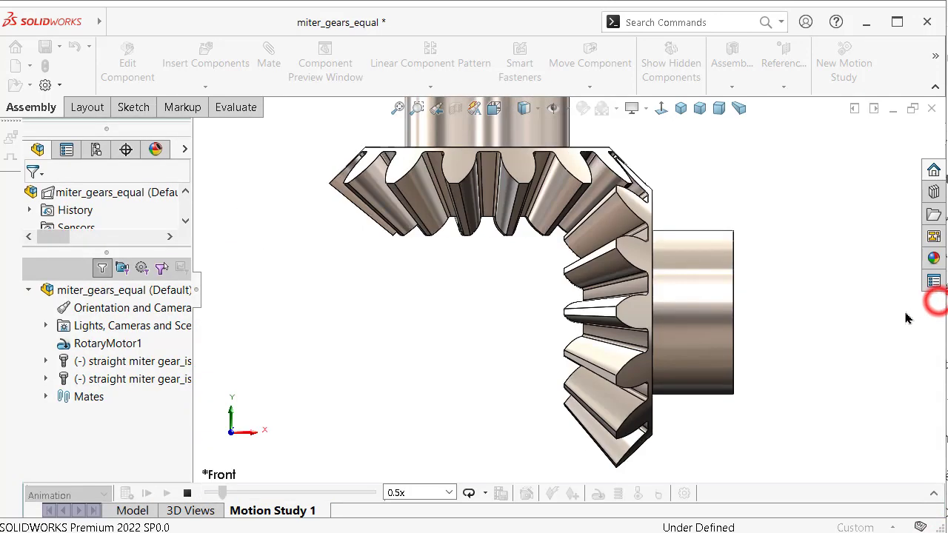
{"action": "left_click", "coordinate": [451, 493]}
{"action": "left_click", "coordinate": [434, 521]}
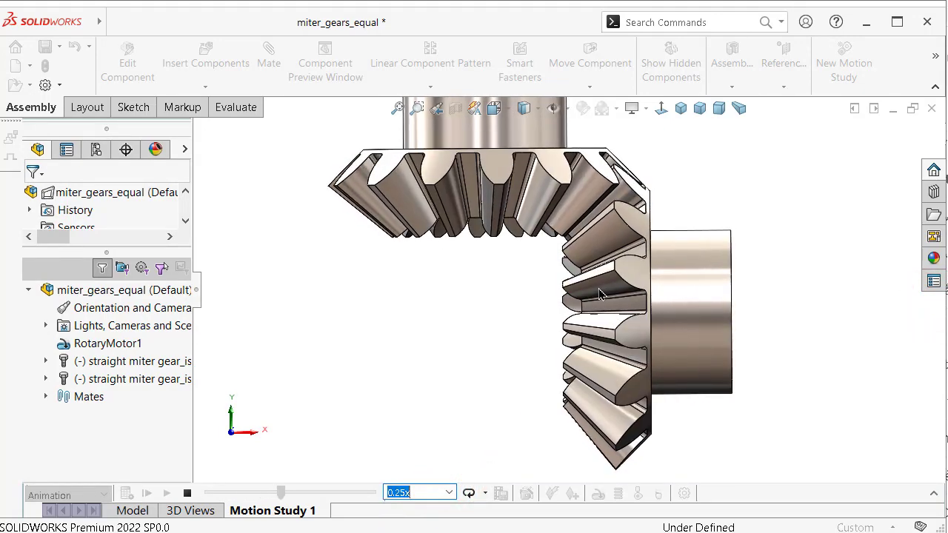
{"action": "mouse_move", "coordinate": [528, 284]}
{"action": "middle_mouse_down"}
{"action": "mouse_move", "coordinate": [611, 161]}
{"action": "mouse_move", "coordinate": [684, 324]}
{"action": "middle_mouse_up"}
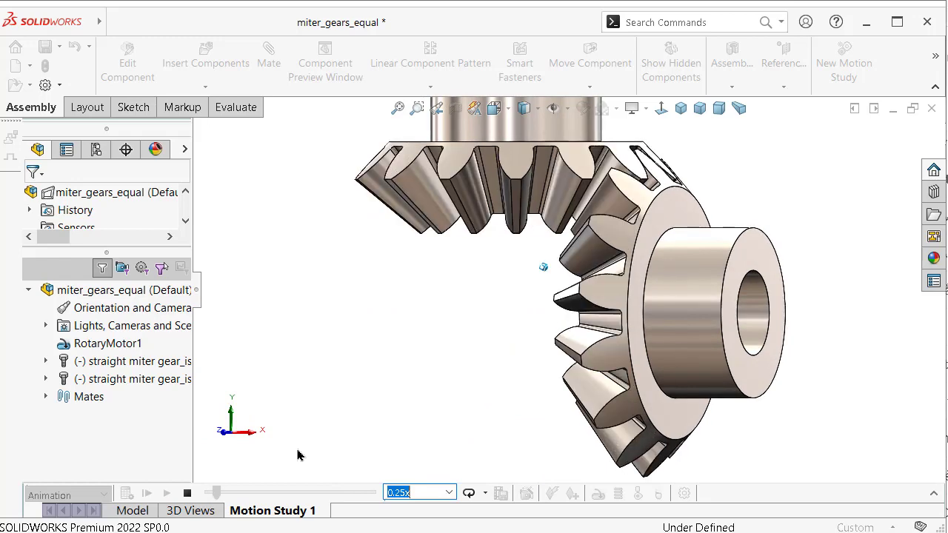
Step: Stop playback, suppress GearMate1 in Motion Study 1, and copy the study to Motion Study 2
{"action": "left_click", "coordinate": [189, 494]}
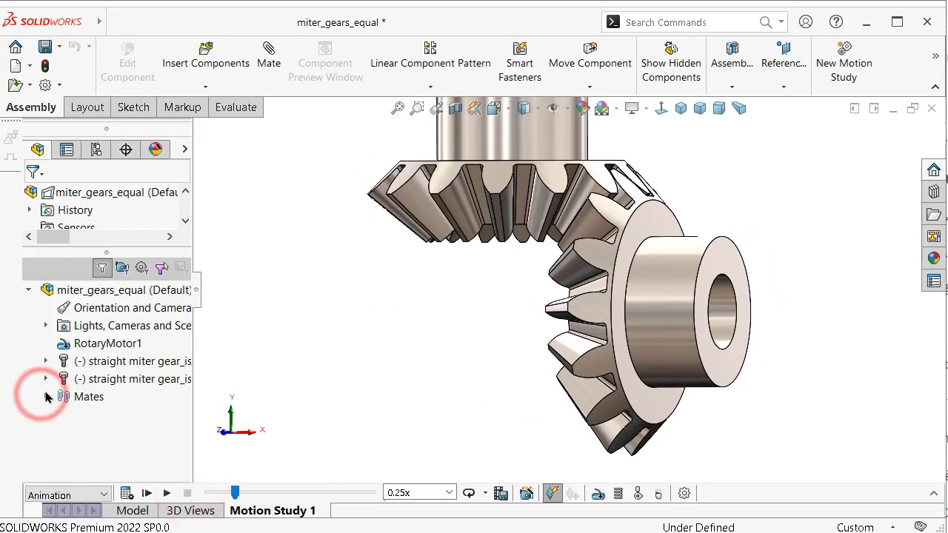
{"action": "left_click", "coordinate": [45, 397]}
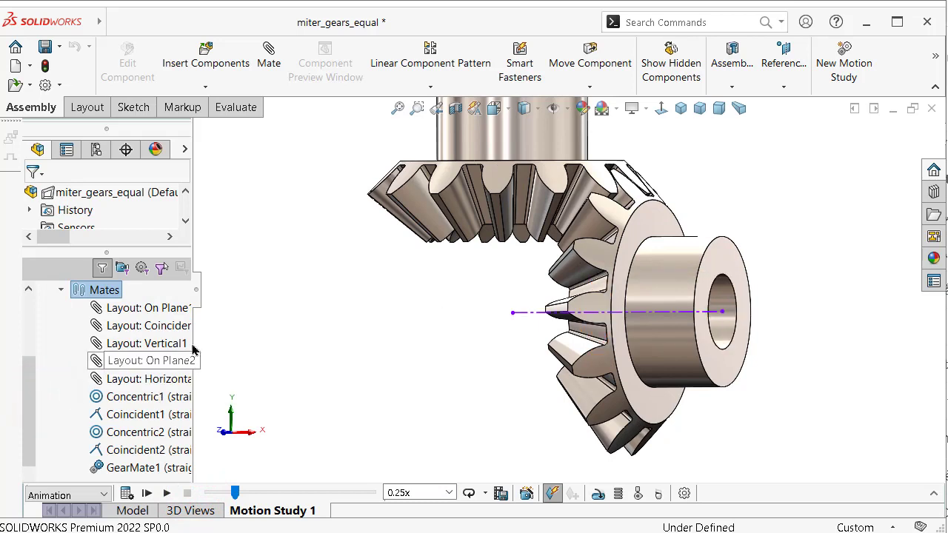
{"action": "left_click", "coordinate": [35, 409]}
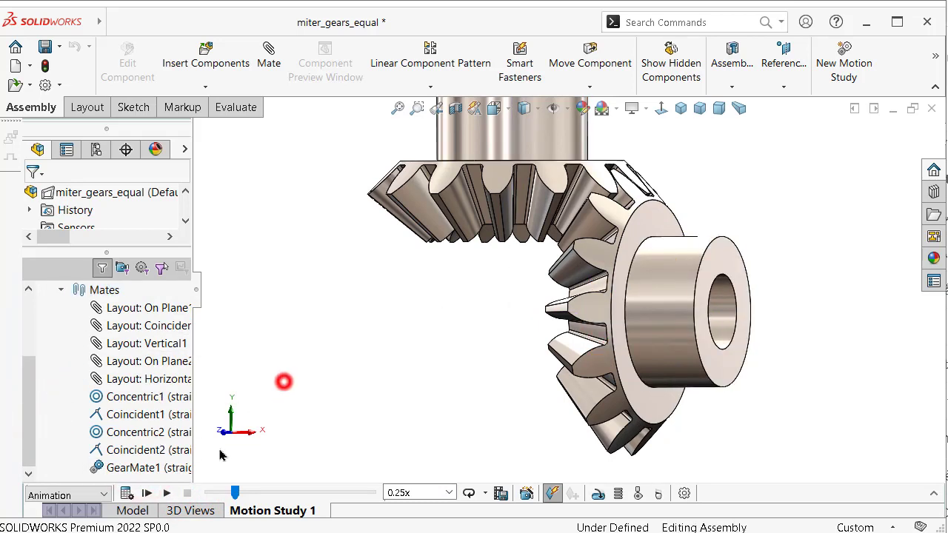
{"action": "left_click", "coordinate": [171, 468]}
{"action": "right_click", "coordinate": [168, 470]}
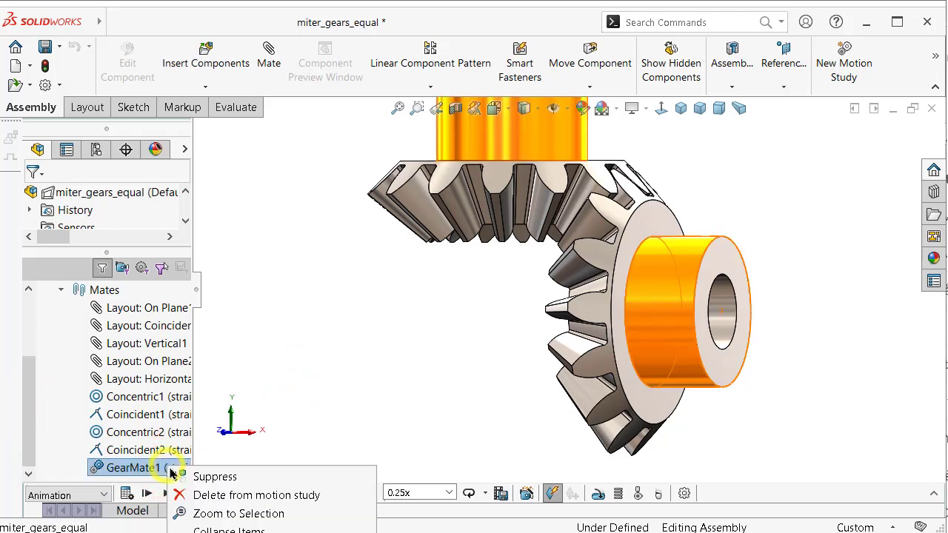
{"action": "left_click", "coordinate": [197, 478]}
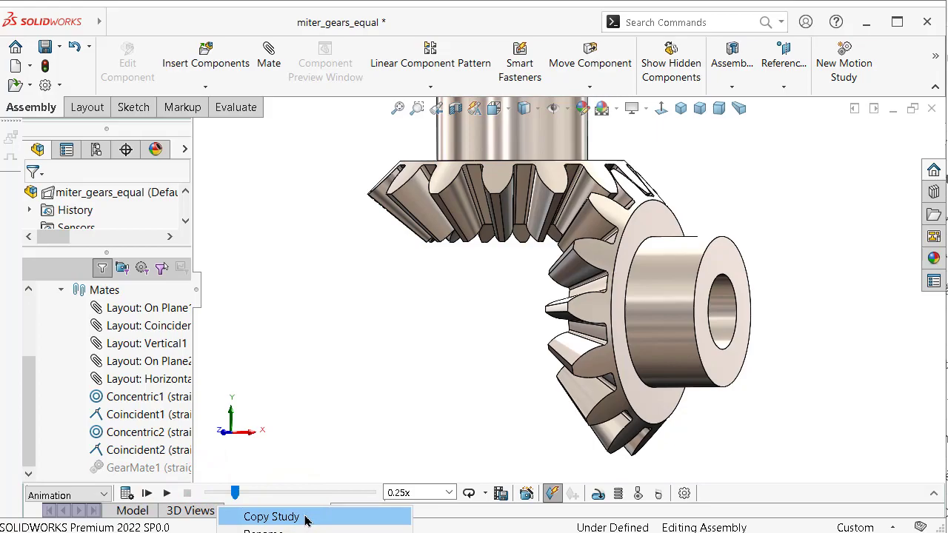
{"action": "left_click", "coordinate": [271, 516]}
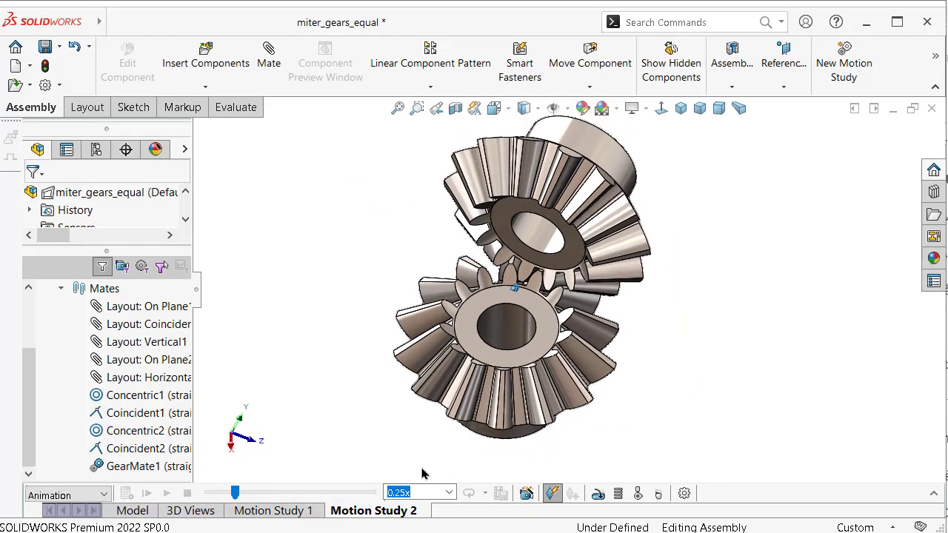
Step: Add a constant-speed 14 RPM rotary motor on the gear's hub face
{"action": "left_click", "coordinate": [598, 495]}
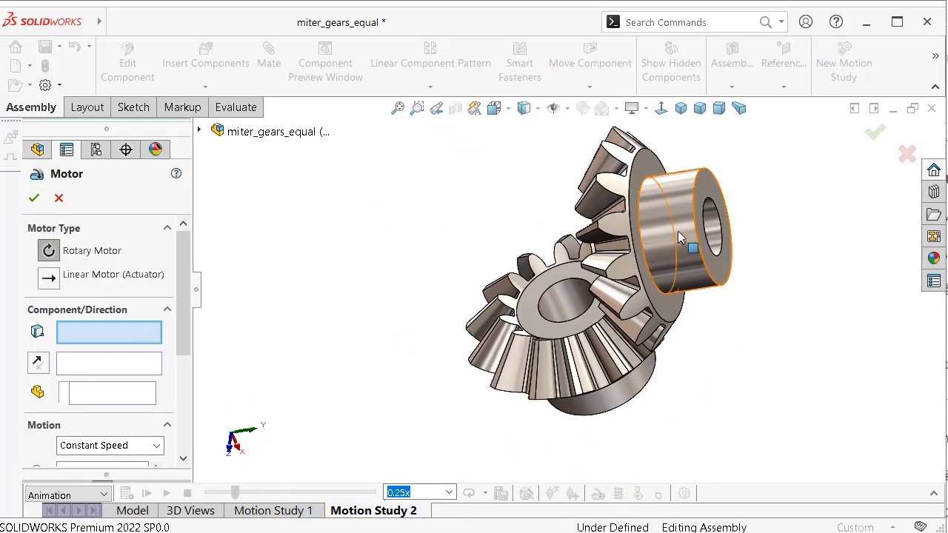
{"action": "left_click", "coordinate": [683, 230]}
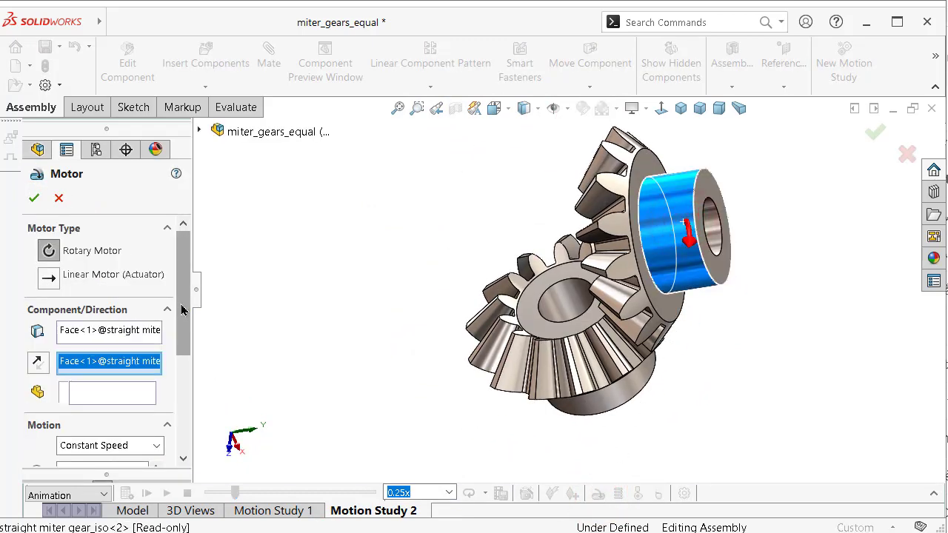
{"action": "left_click_drag", "start_coordinate": [182, 310], "coordinate": [194, 369]}
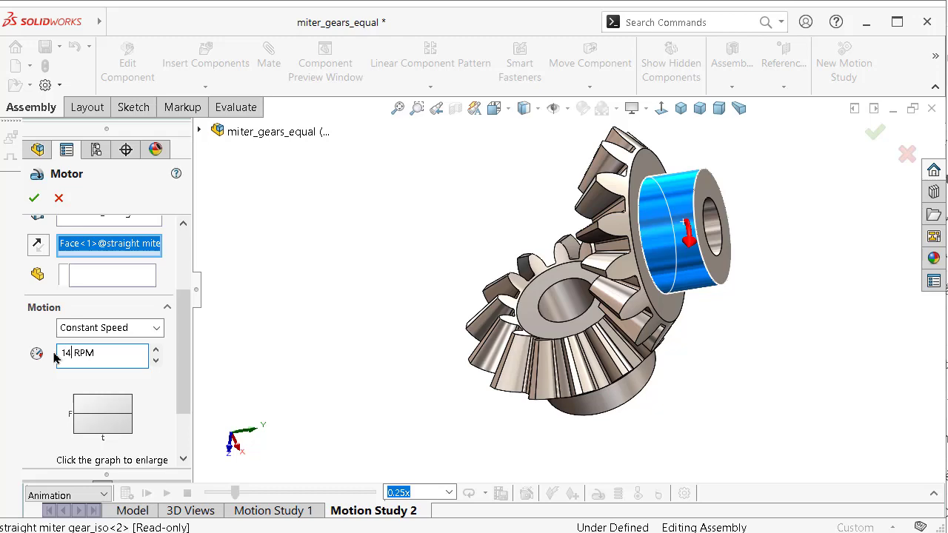
{"action": "left_click", "coordinate": [33, 199]}
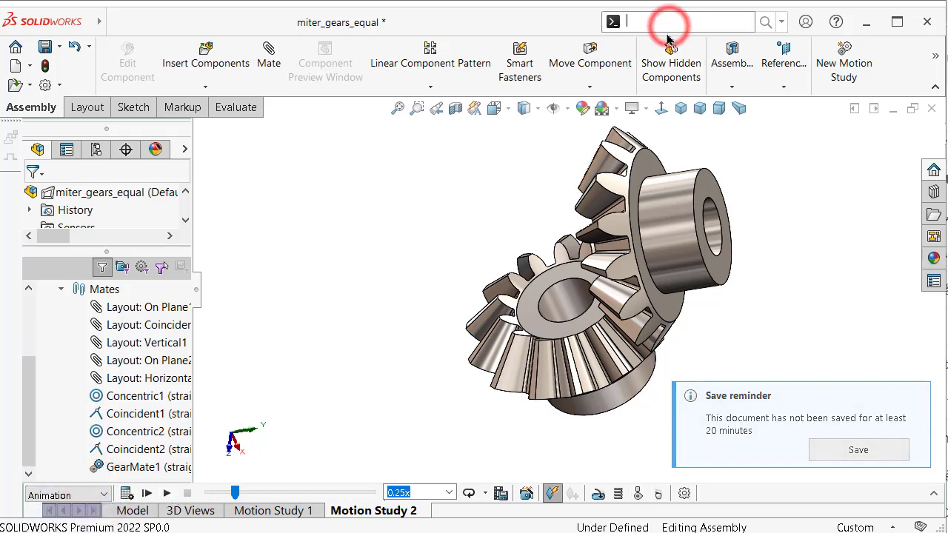
Step: Save the assembly and enable the SOLIDWORKS Motion add-in
{"action": "left_click", "coordinate": [844, 448]}
{"action": "type", "text": "add"}
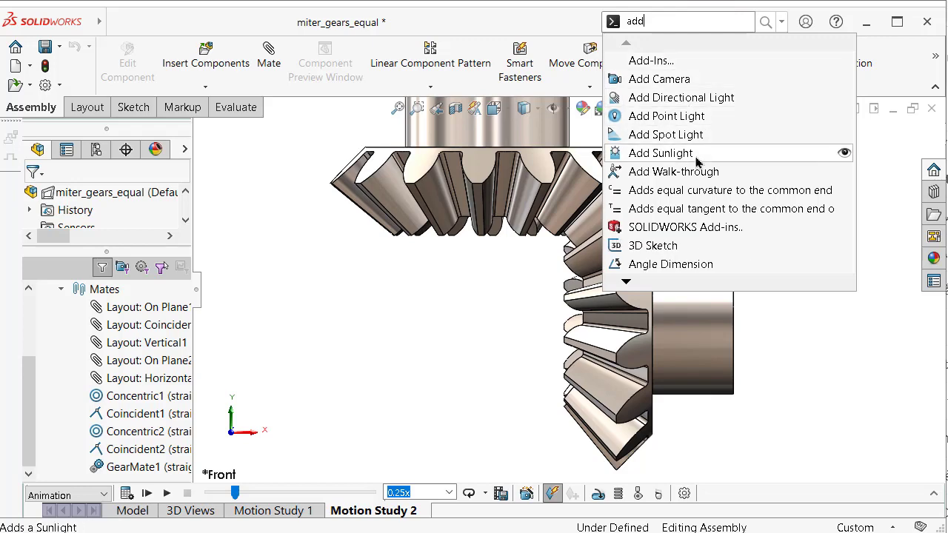
{"action": "left_click", "coordinate": [671, 60]}
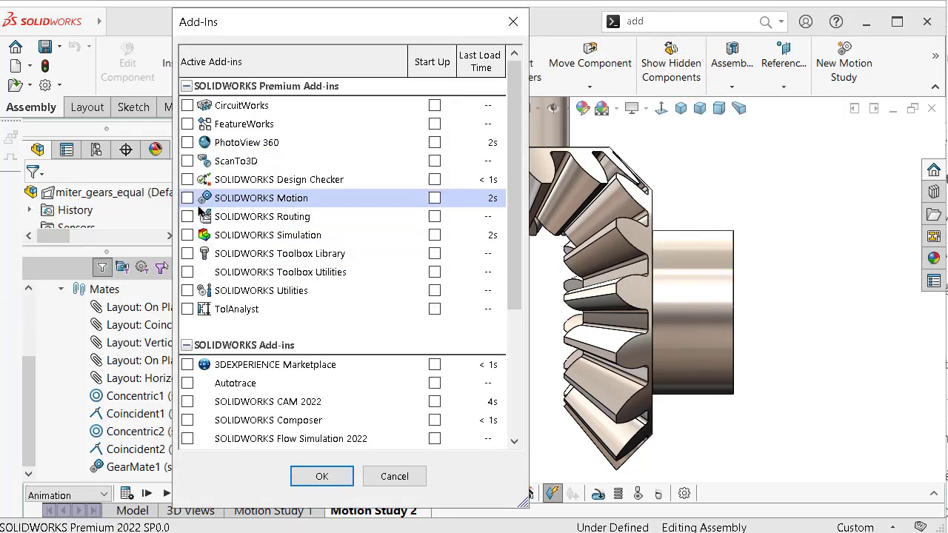
{"action": "left_click", "coordinate": [189, 199]}
{"action": "left_click", "coordinate": [323, 476]}
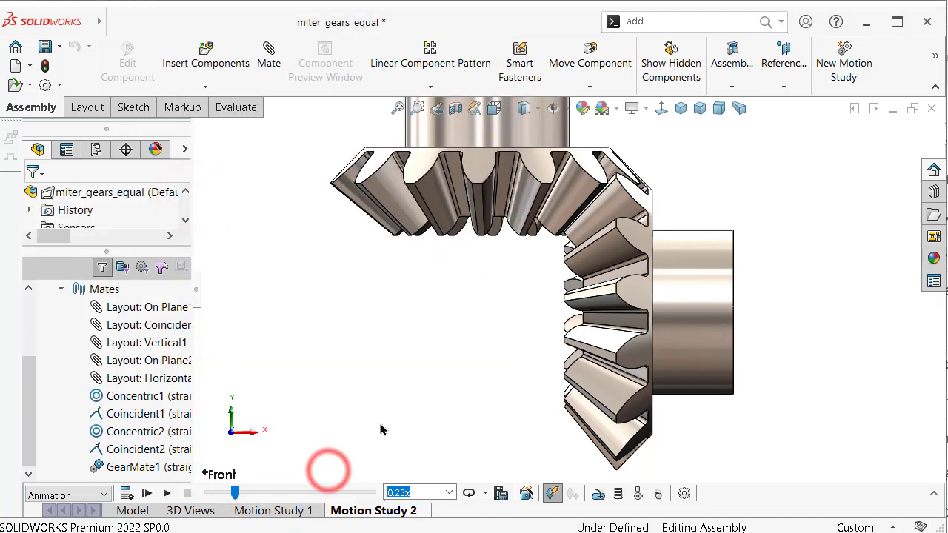
Step: Set Motion Study 2's type to Motion Analysis, then run and stop it
{"action": "left_click", "coordinate": [88, 495]}
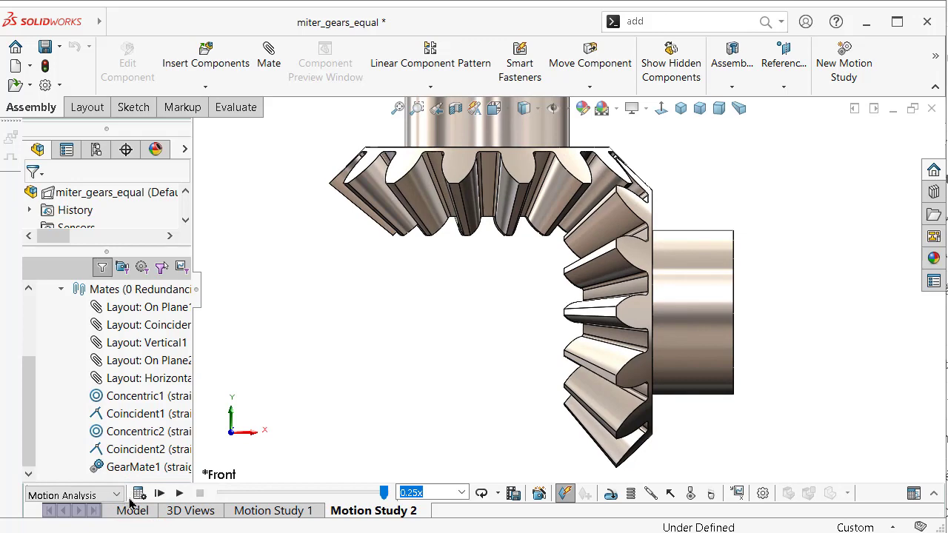
{"action": "left_click", "coordinate": [178, 496]}
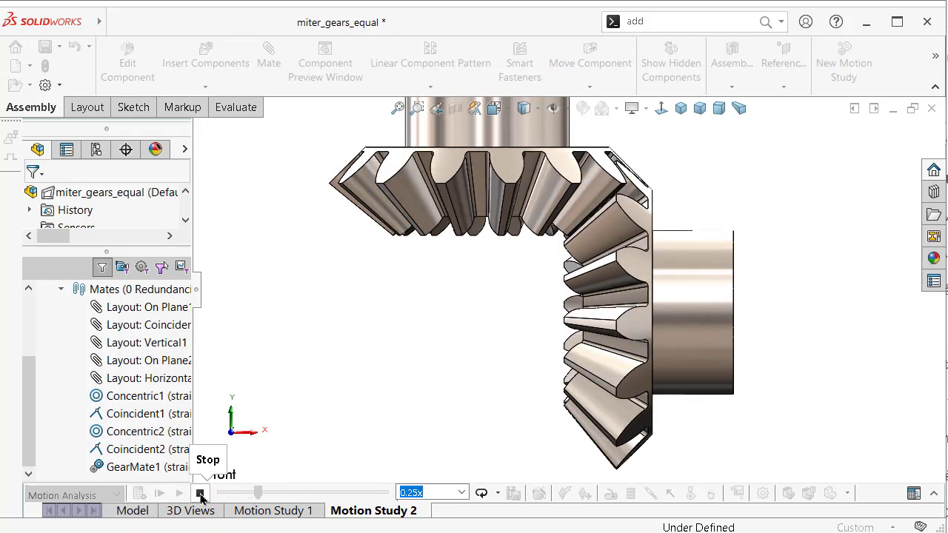
{"action": "left_click", "coordinate": [201, 493]}
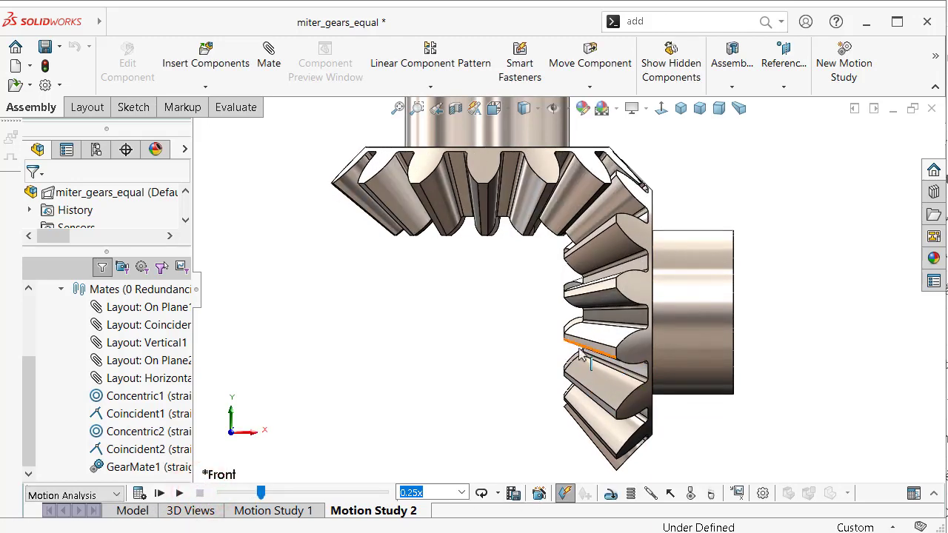
Step: Suppress GearMate1 in Motion Study 2 and replay the study without it
{"action": "left_click", "coordinate": [144, 468]}
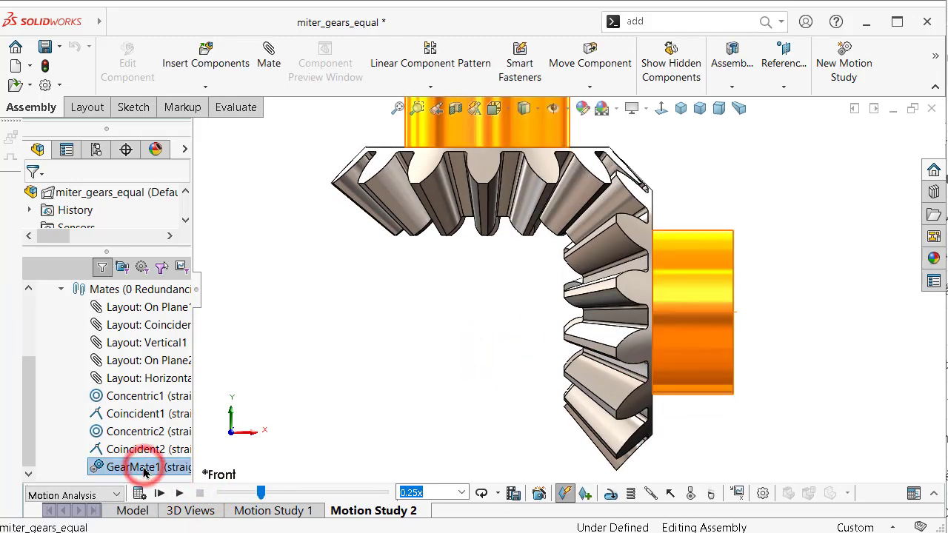
{"action": "right_click", "coordinate": [145, 469]}
{"action": "left_click", "coordinate": [154, 480]}
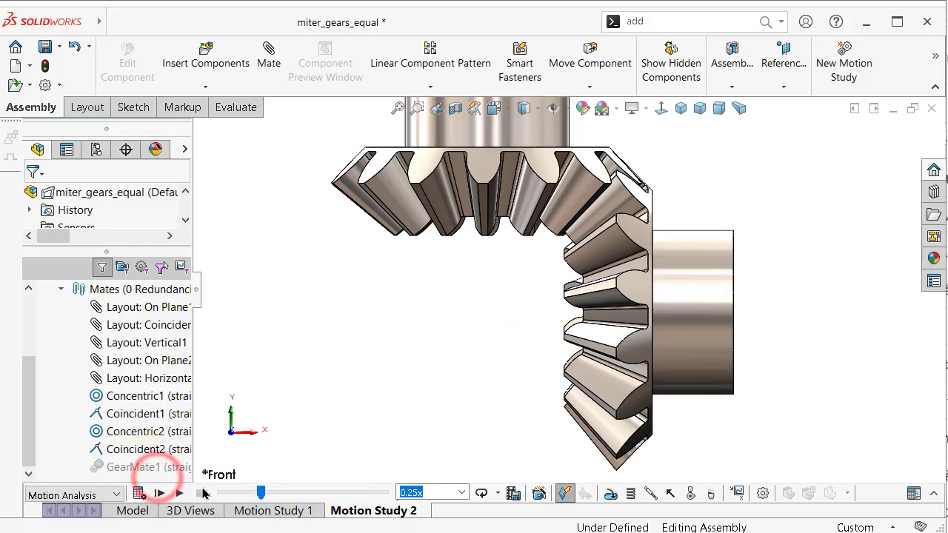
{"action": "left_click", "coordinate": [180, 493]}
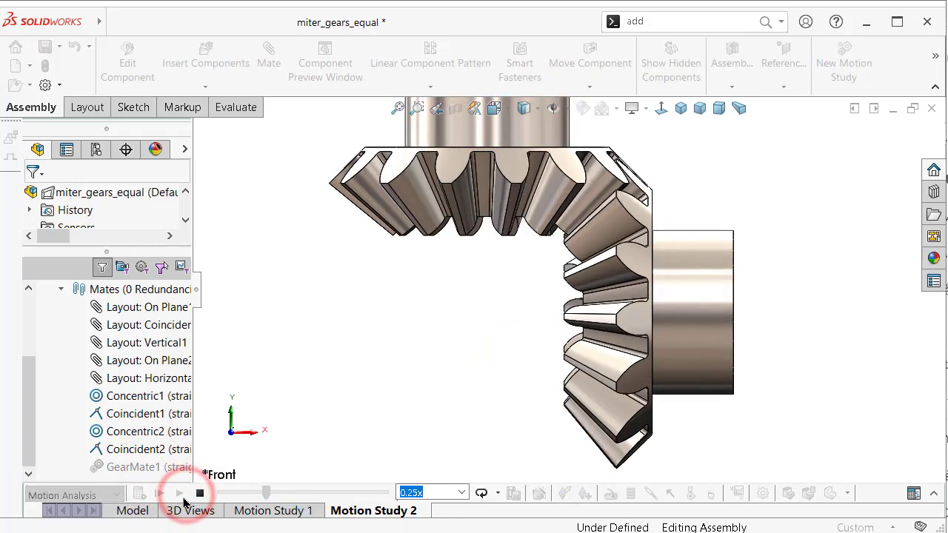
{"action": "left_click", "coordinate": [201, 493]}
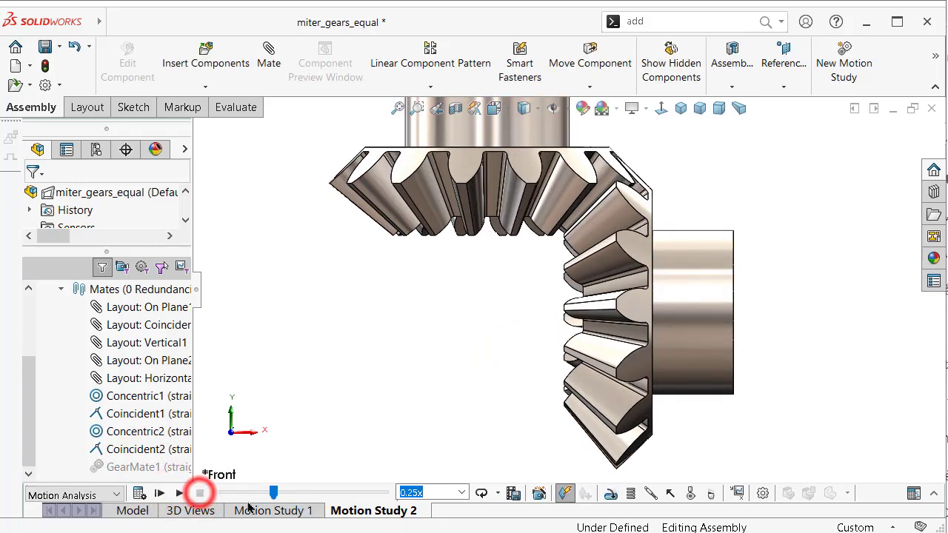
Step: Add solid-body contact between the two gears, then calculate and play the analysis
{"action": "left_click", "coordinate": [689, 494]}
{"action": "left_click", "coordinate": [694, 339]}
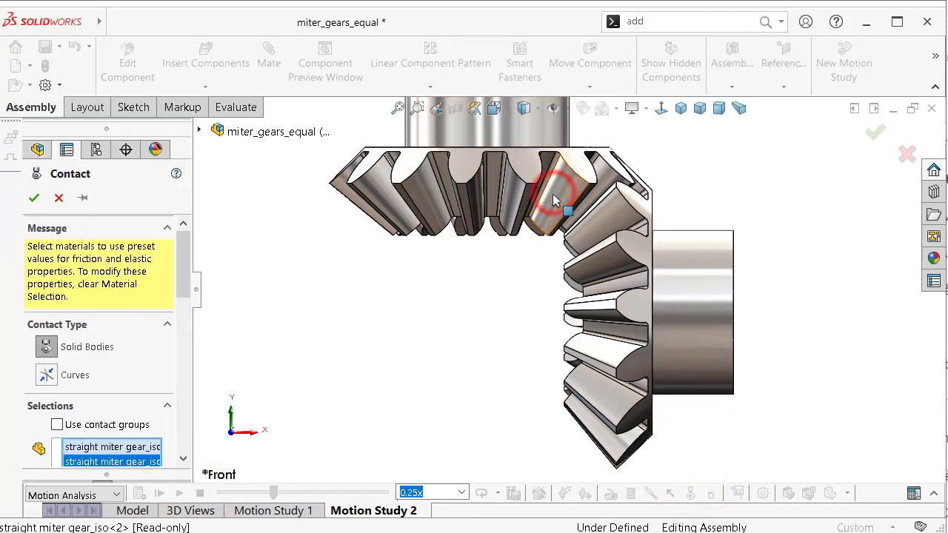
{"action": "left_click", "coordinate": [31, 198]}
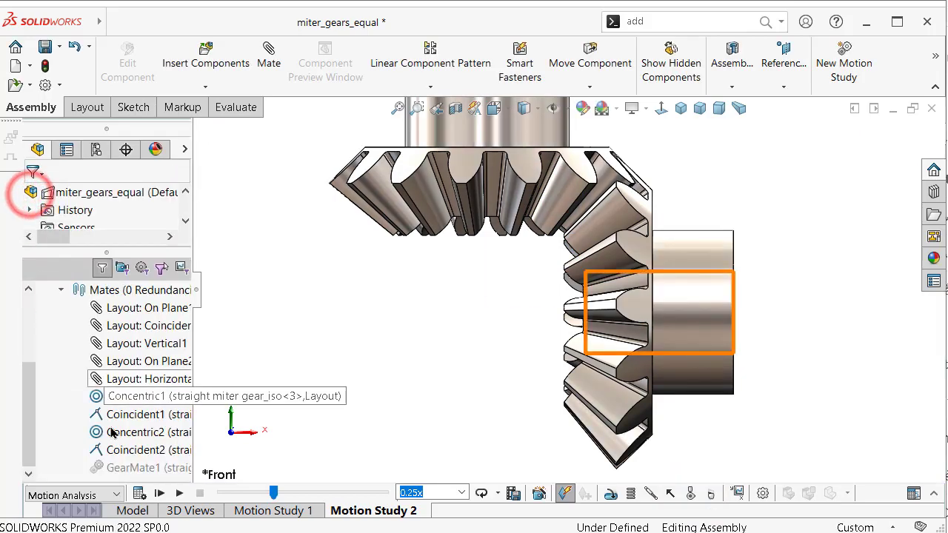
{"action": "left_click", "coordinate": [138, 492]}
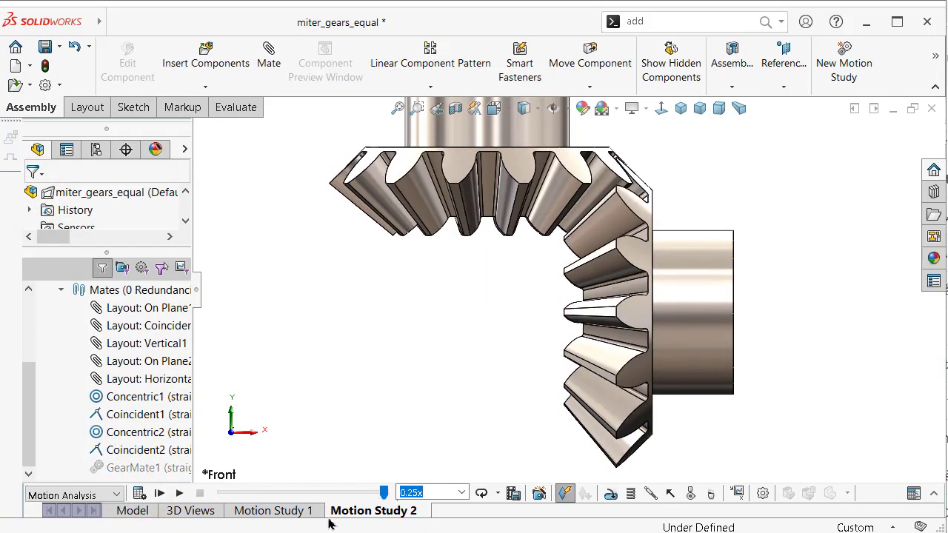
{"action": "left_click", "coordinate": [160, 493]}
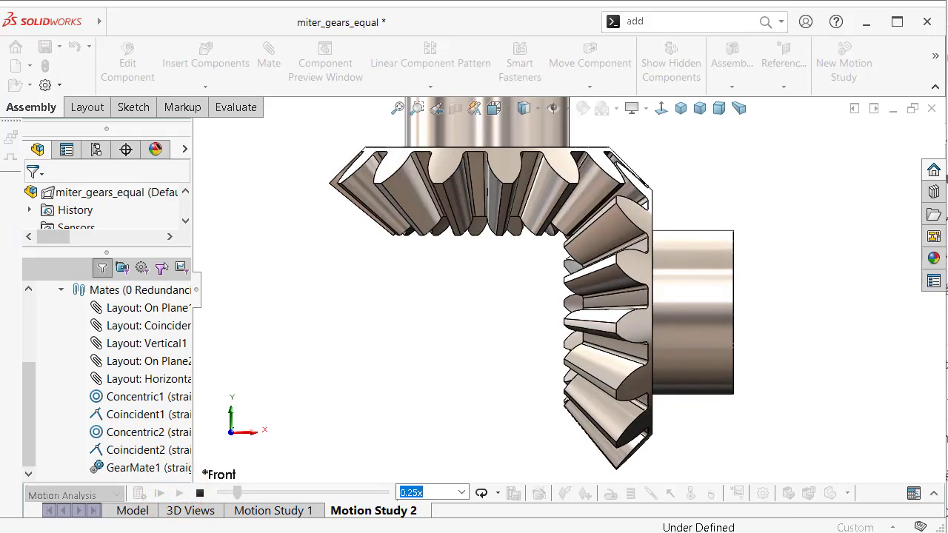
Step: Orbit and zoom in on the meshing teeth during playback
{"action": "mouse_move", "coordinate": [527, 284]}
{"action": "middle_mouse_down"}
{"action": "mouse_move", "coordinate": [577, 288]}
{"action": "mouse_move", "coordinate": [583, 270]}
{"action": "mouse_move", "coordinate": [555, 289]}
{"action": "middle_mouse_up"}
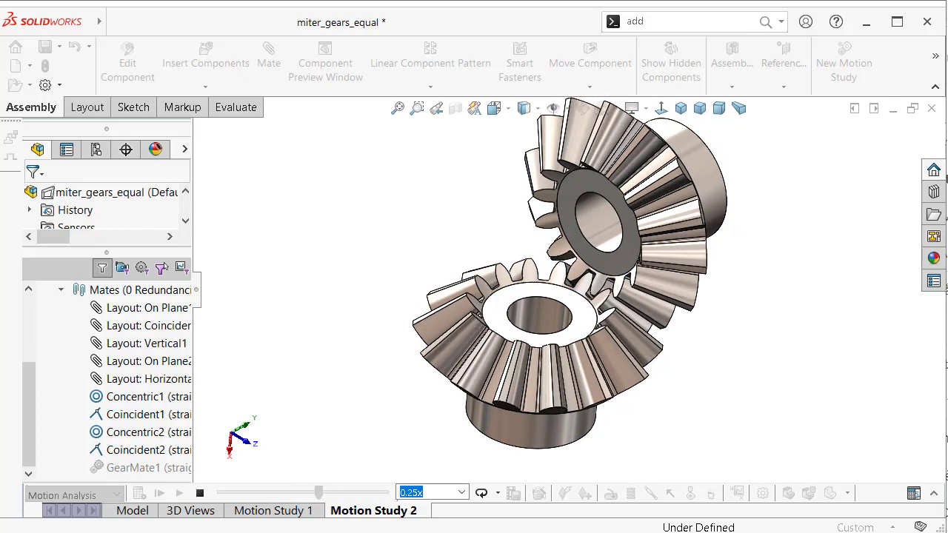
{"action": "scroll", "coordinate": [574, 289], "scroll_direction": "down", "scroll_amount": 3}
{"action": "middle_click_drag", "start_coordinate": [574, 289], "coordinate": [607, 281]}
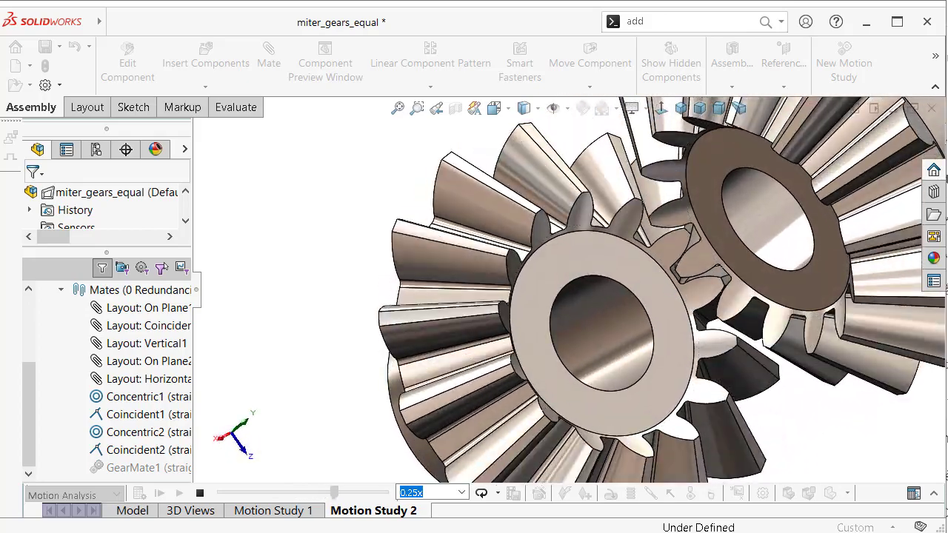
{"action": "mouse_move", "coordinate": [563, 292]}
{"action": "middle_mouse_down"}
{"action": "mouse_move", "coordinate": [571, 289]}
{"action": "mouse_move", "coordinate": [559, 288]}
{"action": "middle_mouse_up"}
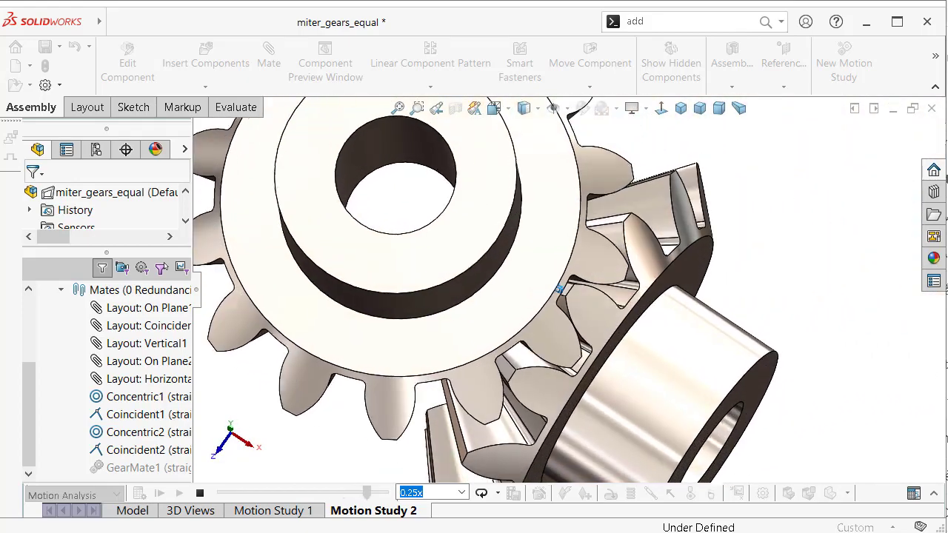
{"action": "mouse_move", "coordinate": [559, 289]}
{"action": "middle_mouse_down"}
{"action": "mouse_move", "coordinate": [548, 289]}
{"action": "mouse_move", "coordinate": [570, 279]}
{"action": "mouse_move", "coordinate": [549, 204]}
{"action": "mouse_move", "coordinate": [554, 189]}
{"action": "middle_mouse_up"}
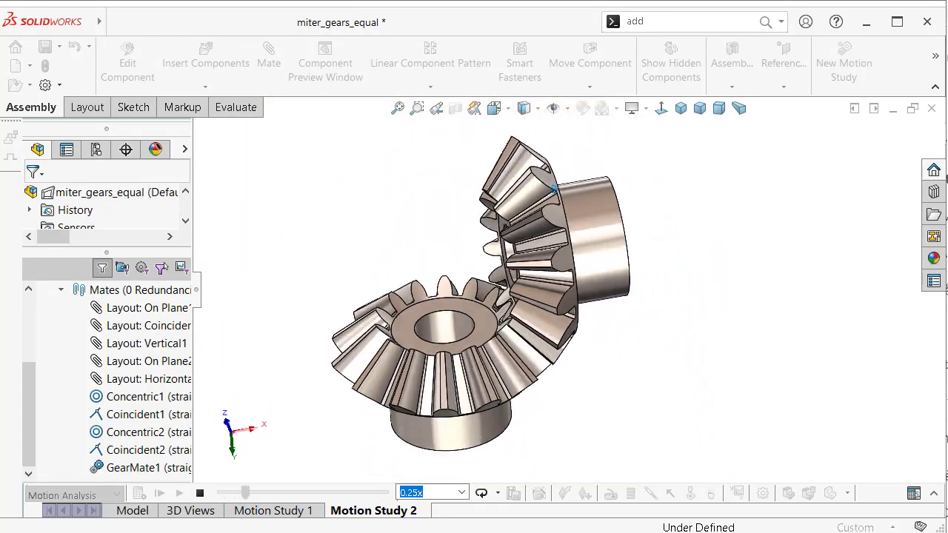
Step: Set playback to 0.5x, hide the FeatureManager tree, and go from Front to Isometric view
{"action": "left_click", "coordinate": [462, 494]}
{"action": "left_click", "coordinate": [437, 523]}
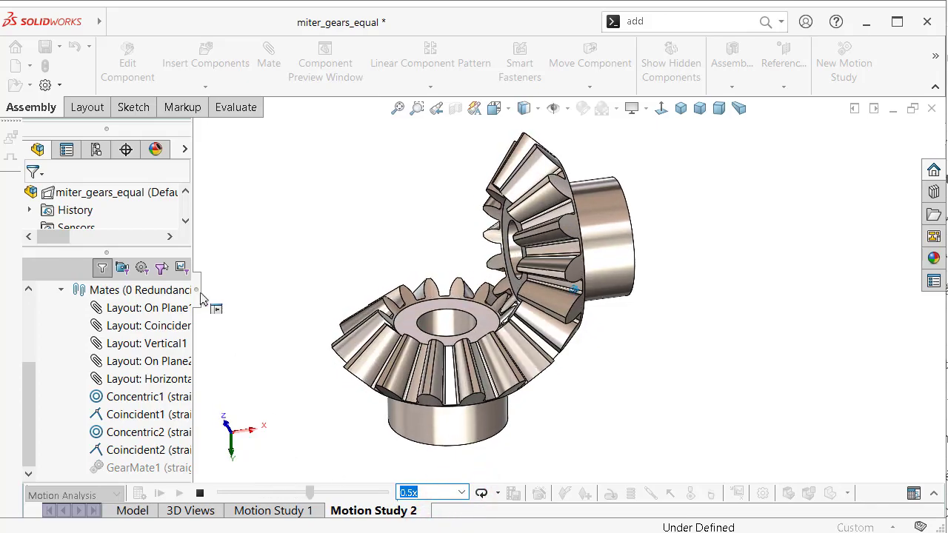
{"action": "left_click", "coordinate": [198, 290]}
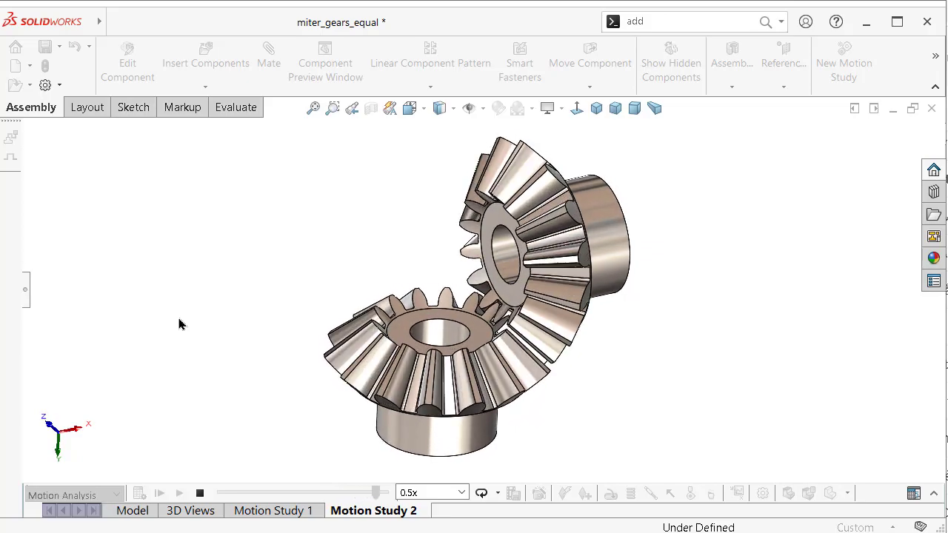
{"action": "key", "text": "ctrl+1"}
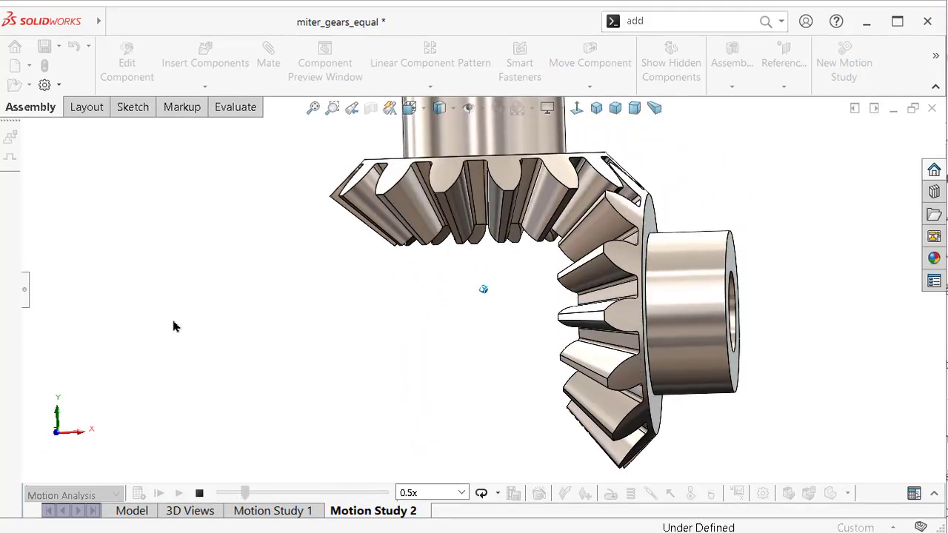
{"action": "left_click", "coordinate": [596, 106]}
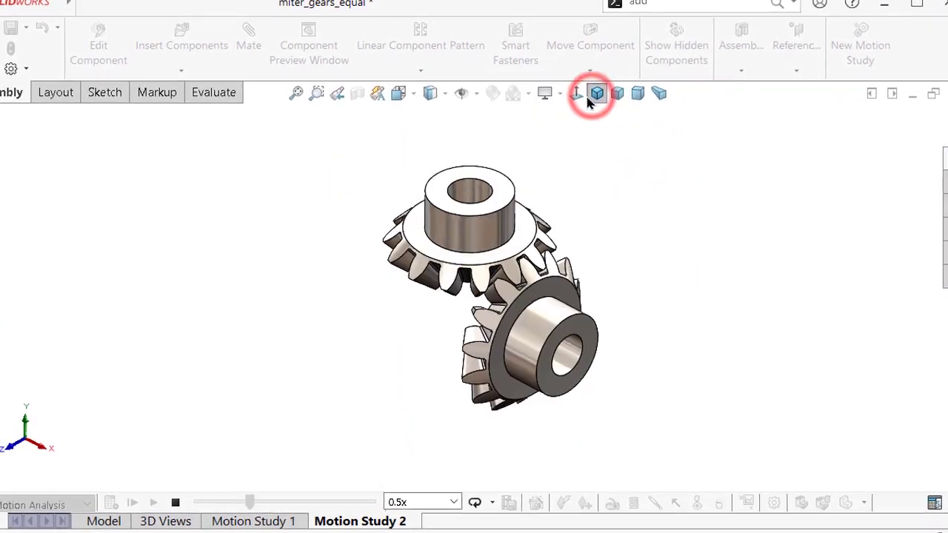